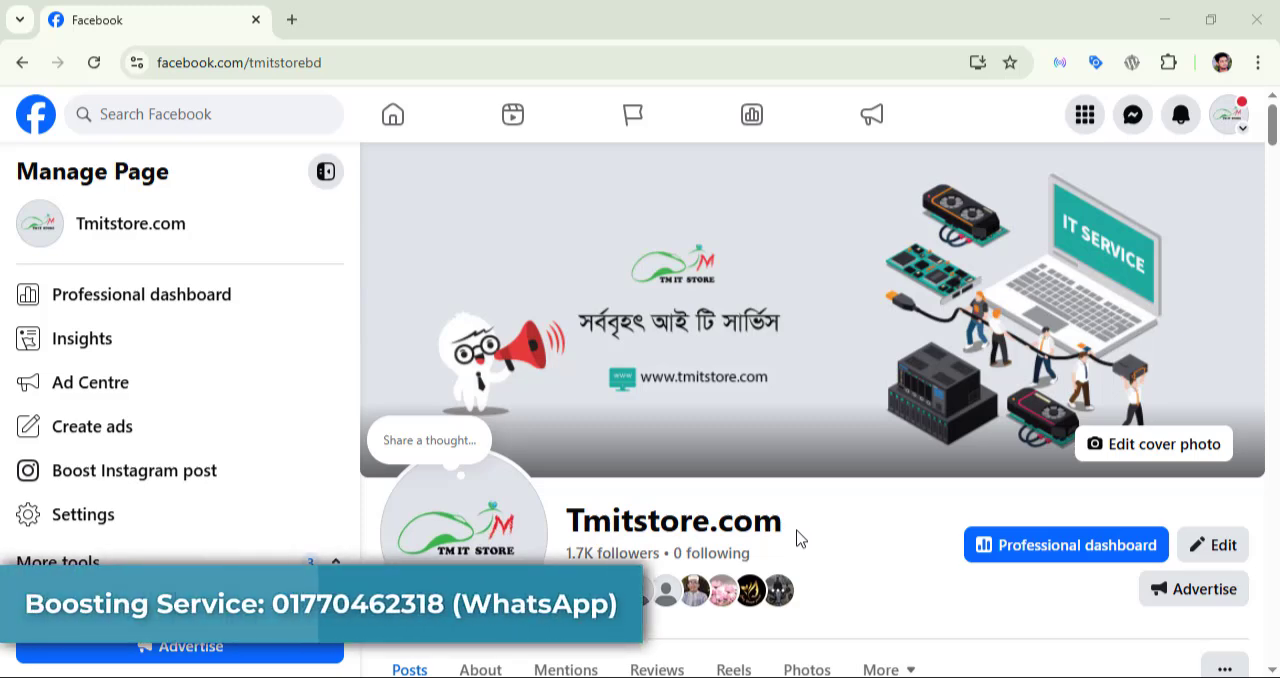
Step: Visit the website linked in the Page's intro, look through its theme catalogue, and return to the Facebook Page
scroll(875, 546, "down", 7)
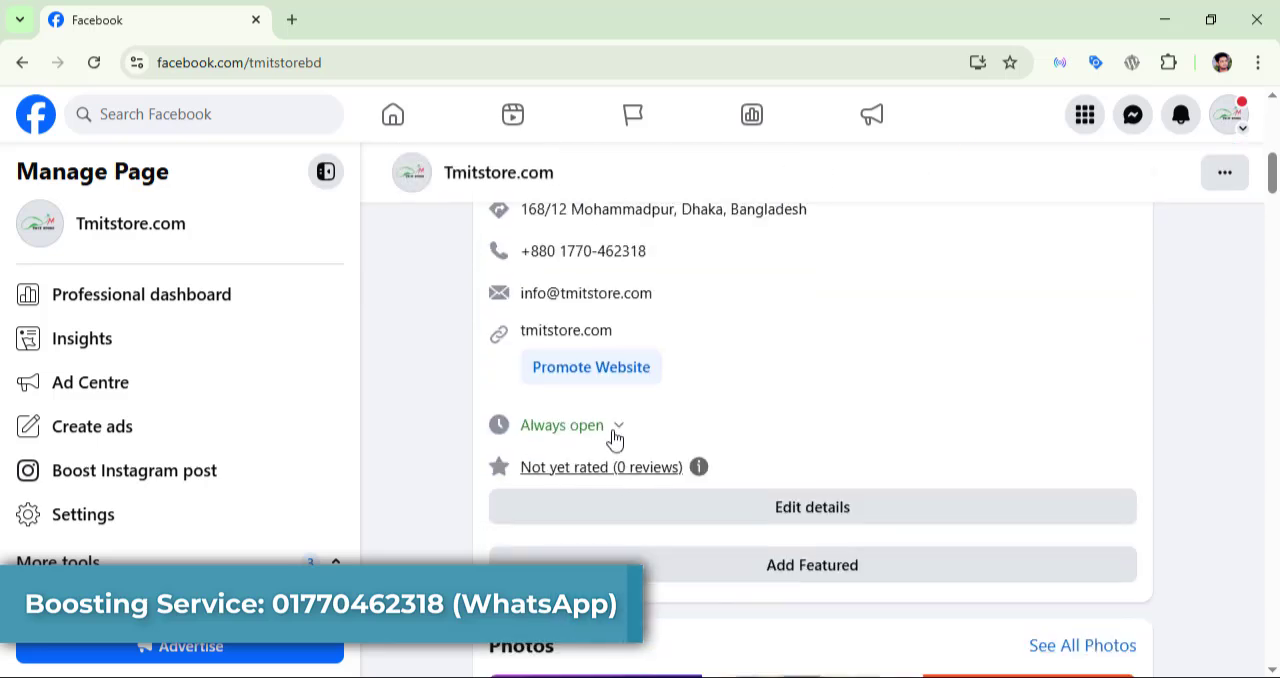
left_click(590, 333)
left_click(406, 12)
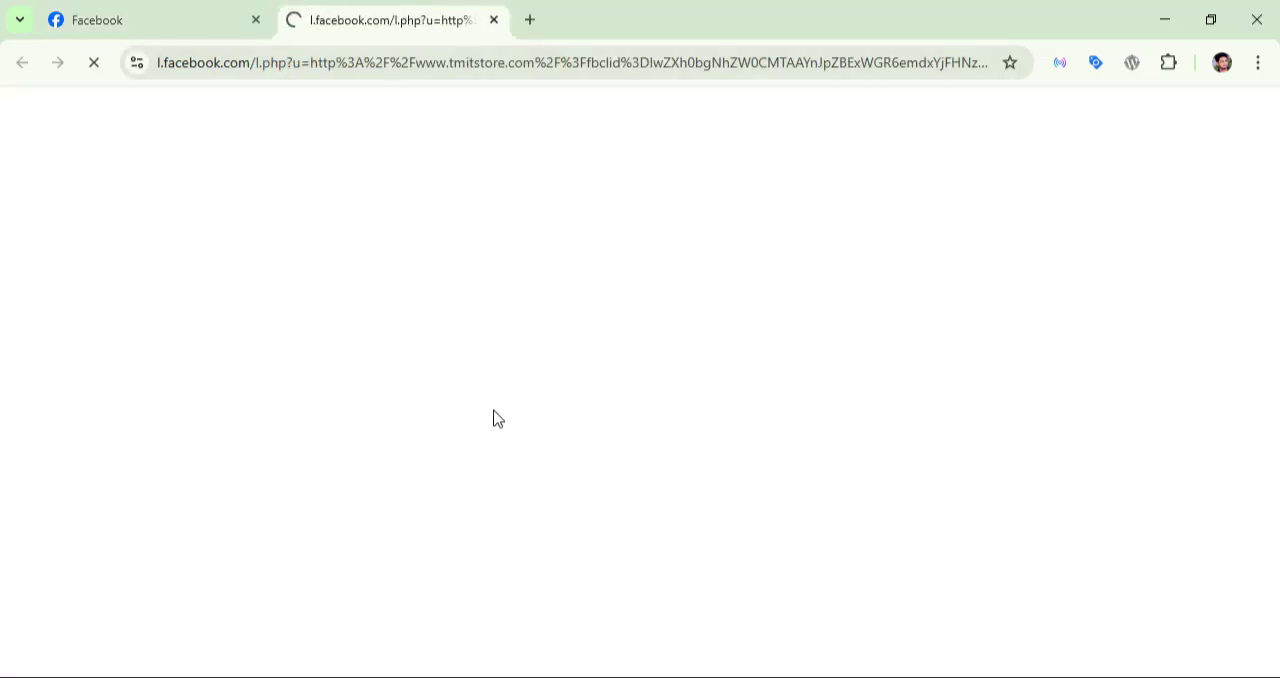
left_click(134, 12)
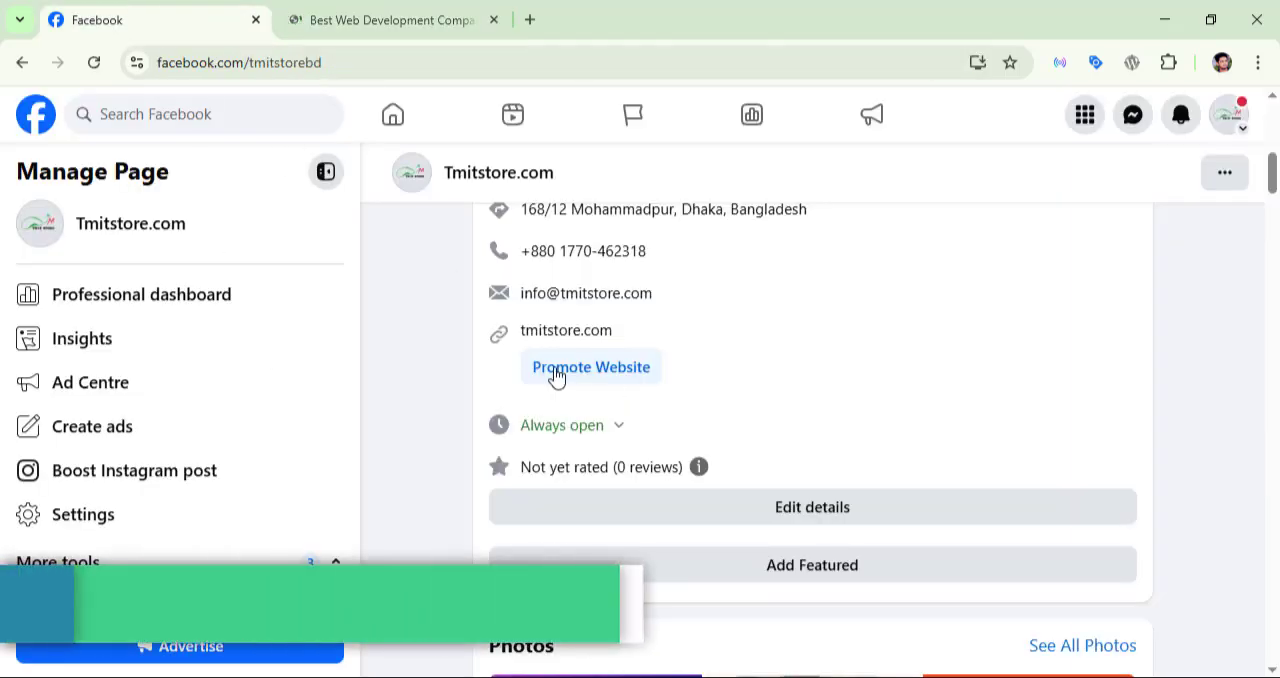
left_click(390, 16)
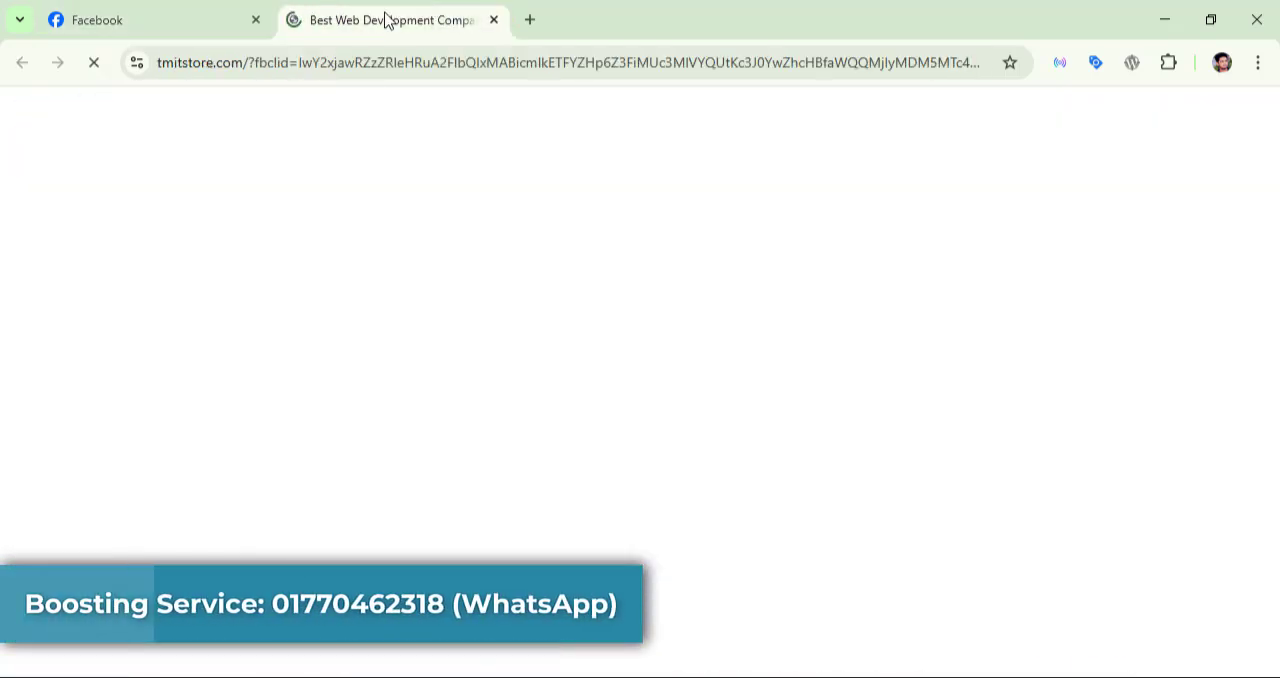
scroll(731, 495, "down", 10)
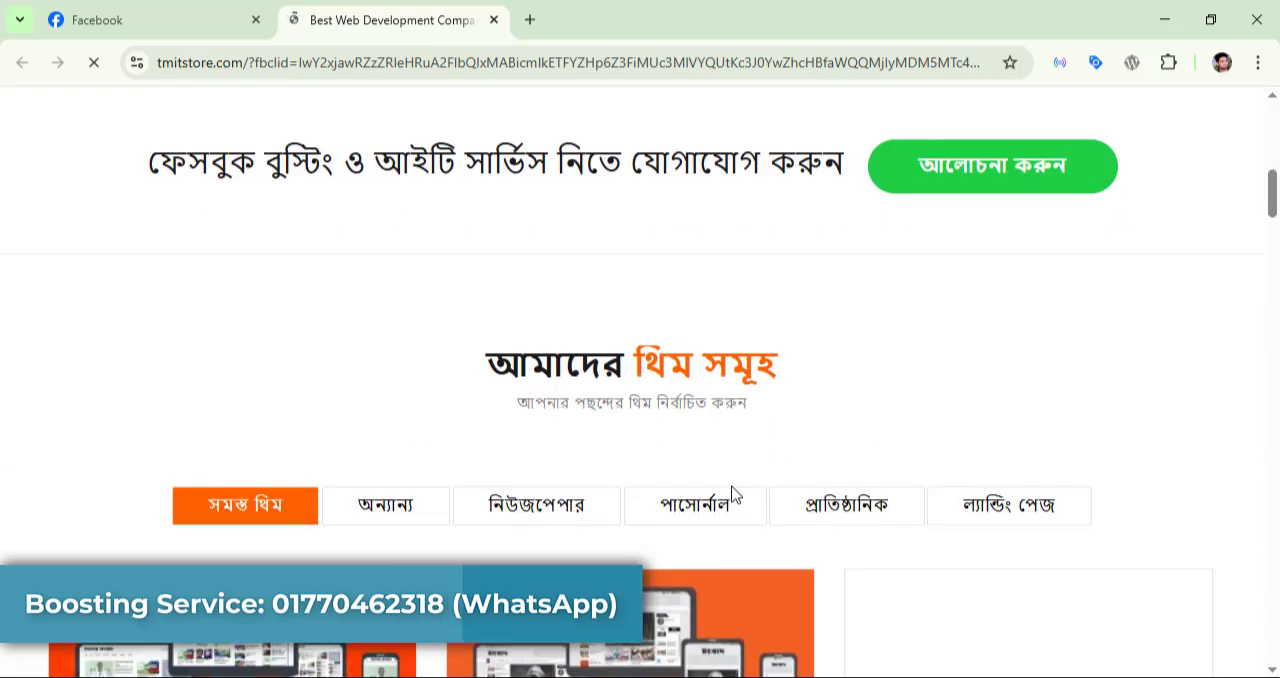
scroll(734, 495, "down", 2)
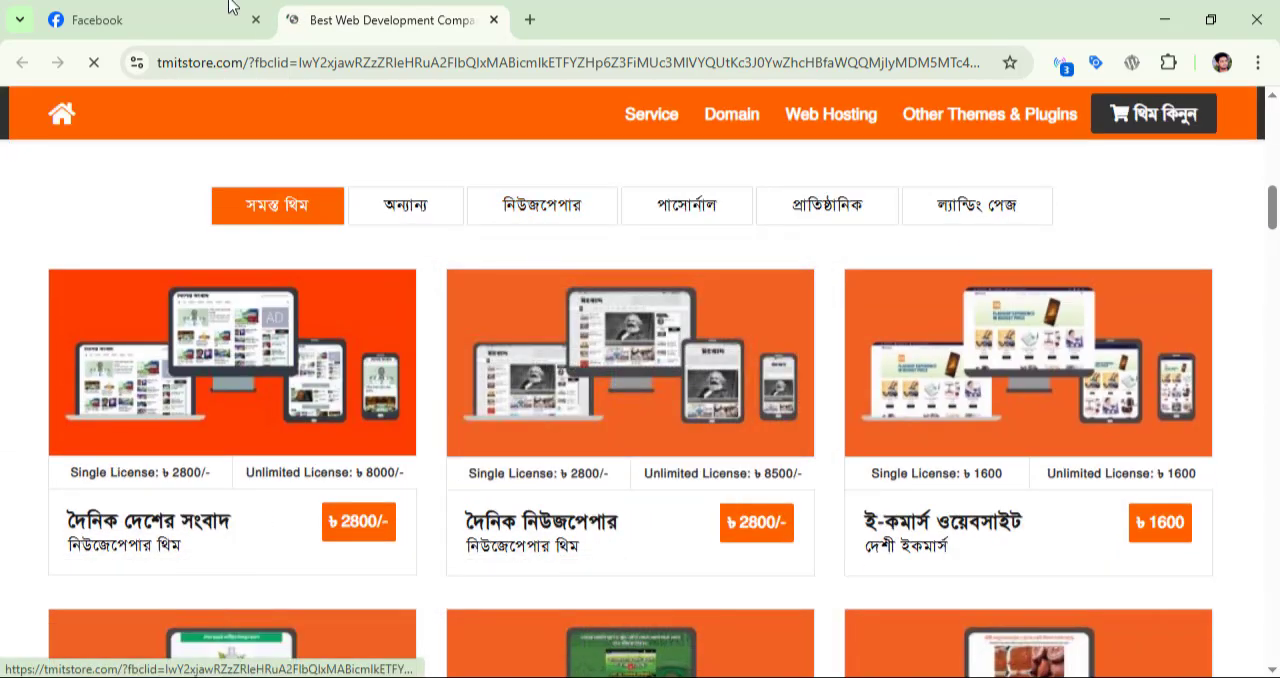
left_click(163, 11)
scroll(866, 500, "up", 10)
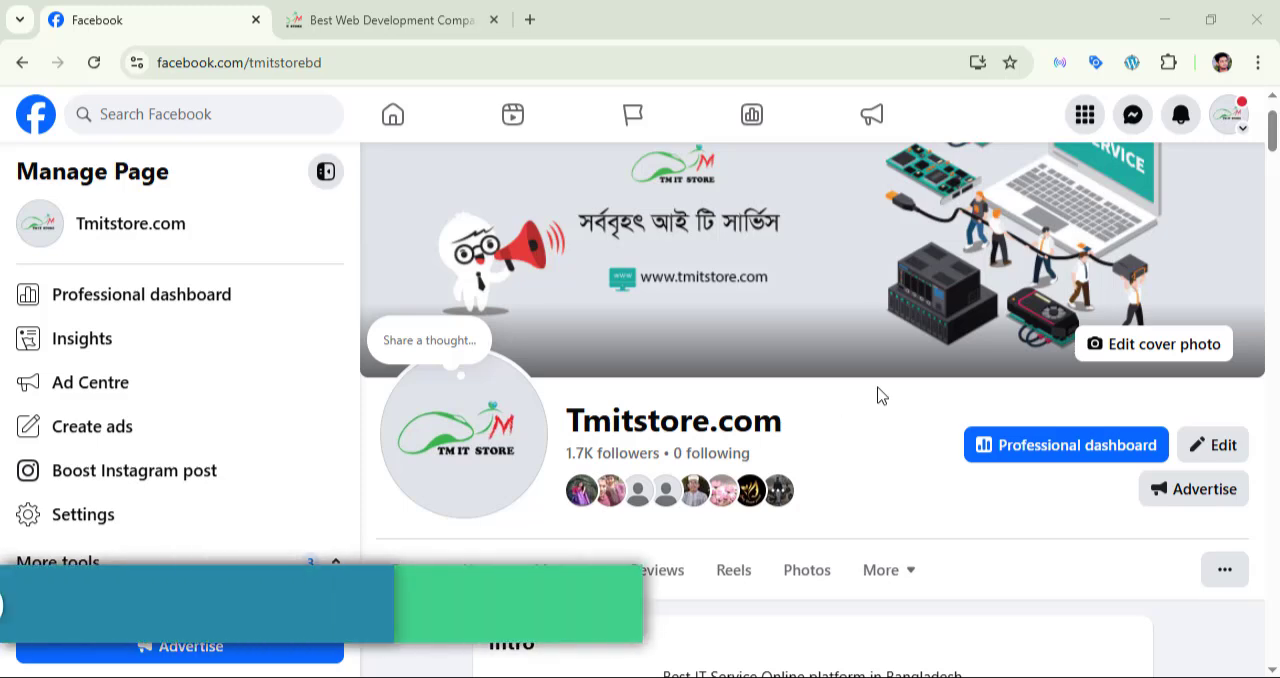
Step: Examine the Page's intro details and the super fast hosting post in its feed
scroll(872, 432, "down", 12)
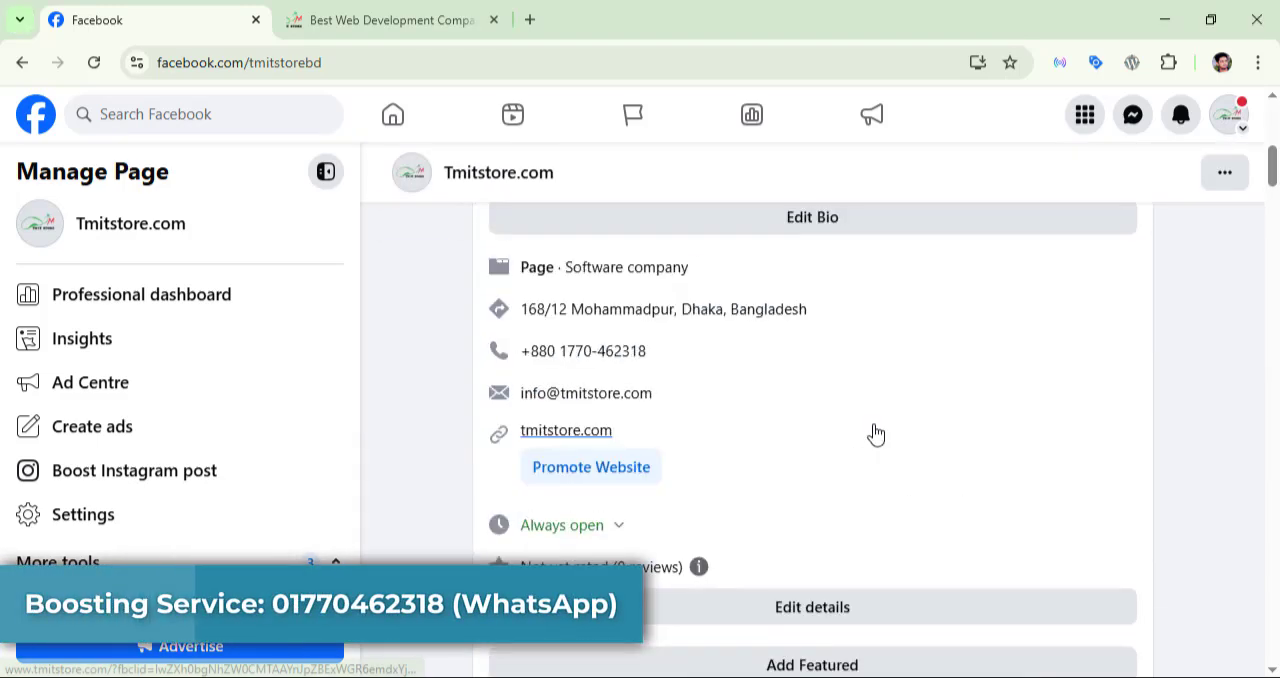
scroll(875, 432, "down", 12)
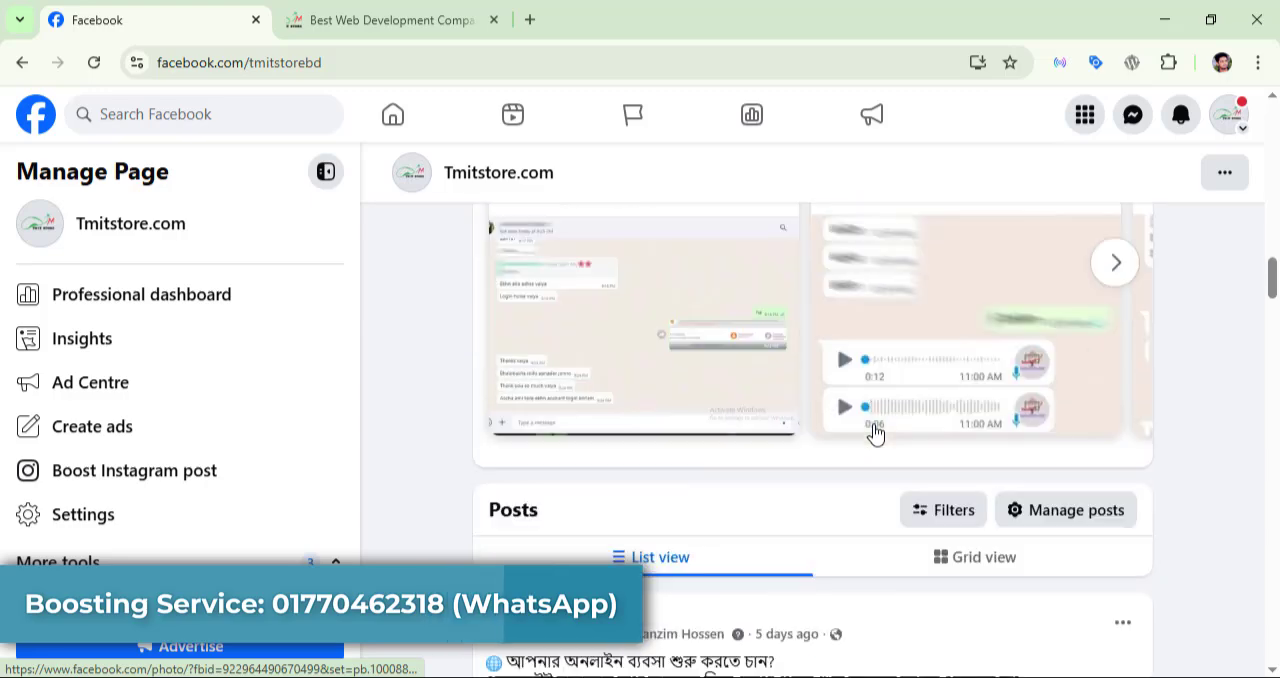
scroll(875, 432, "up", 4)
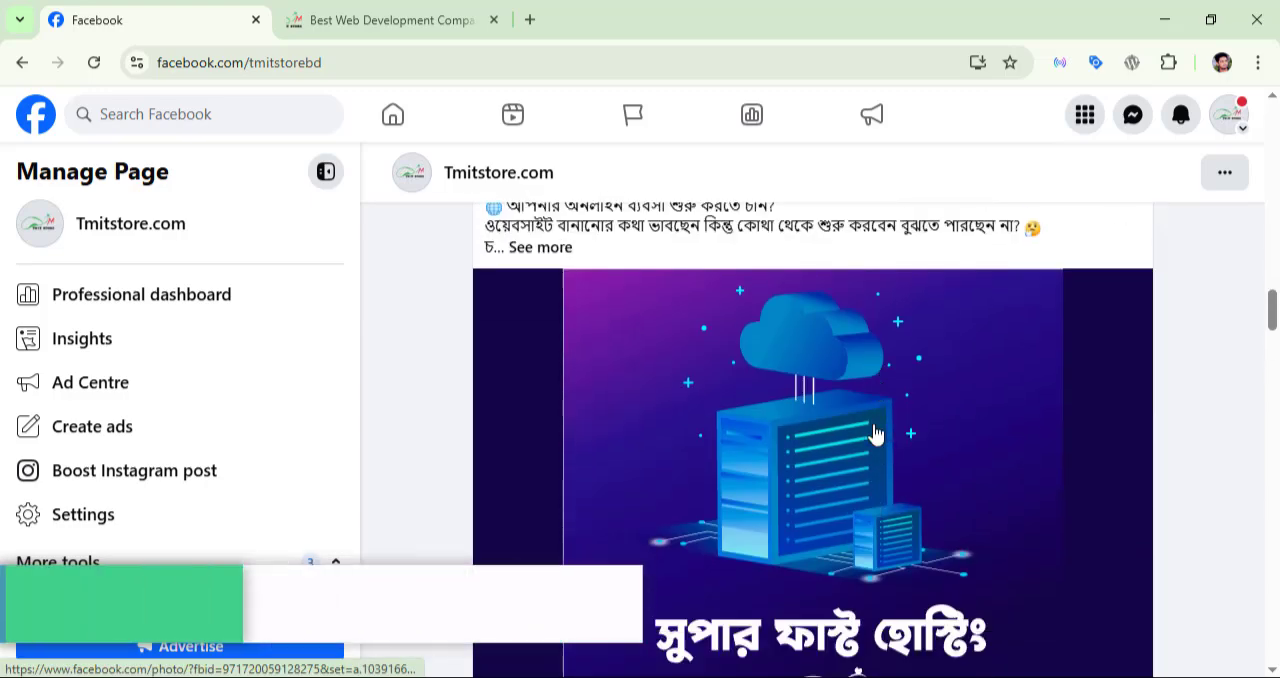
scroll(875, 432, "down", 3)
scroll(875, 432, "up", 2)
scroll(875, 432, "up", 1)
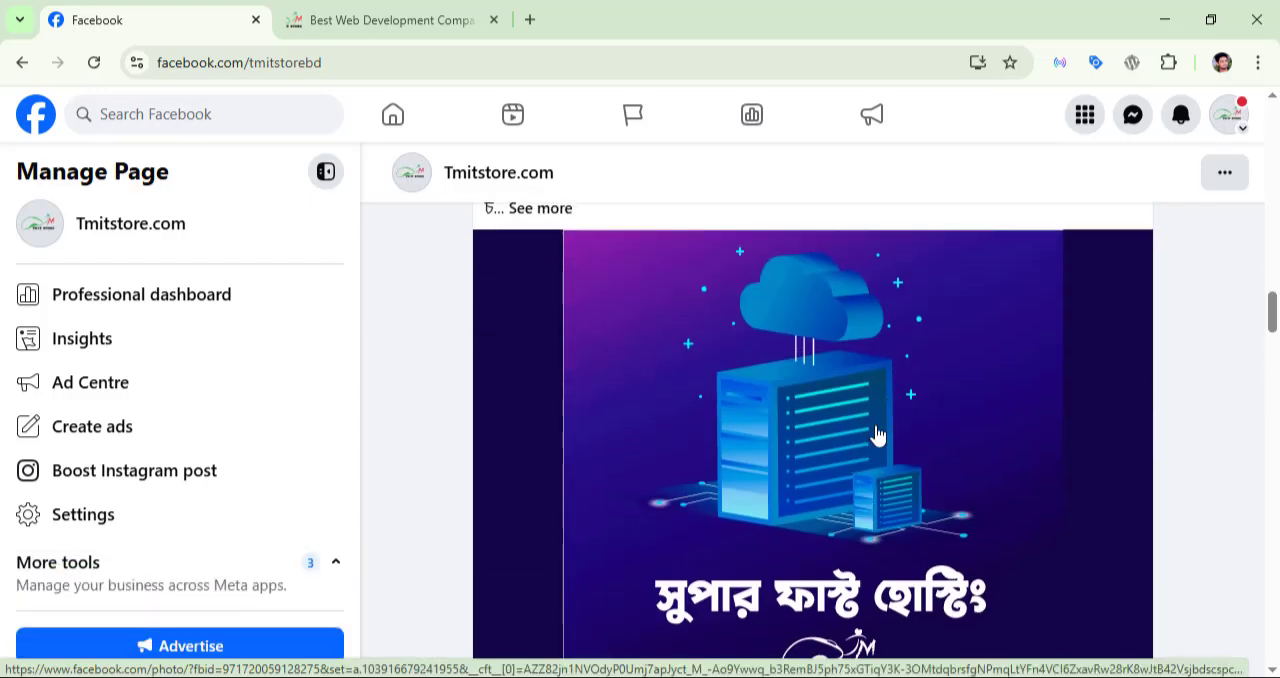
scroll(876, 434, "up", 2)
scroll(987, 443, "down", 3)
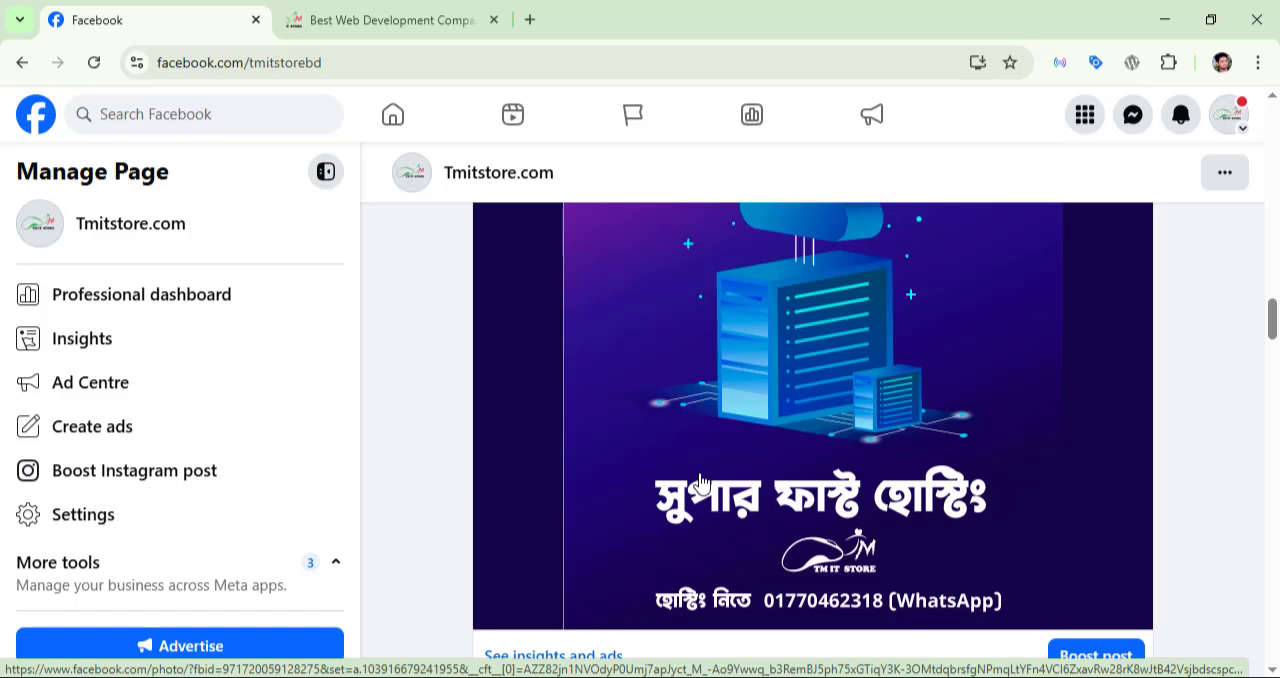
scroll(700, 483, "up", 3)
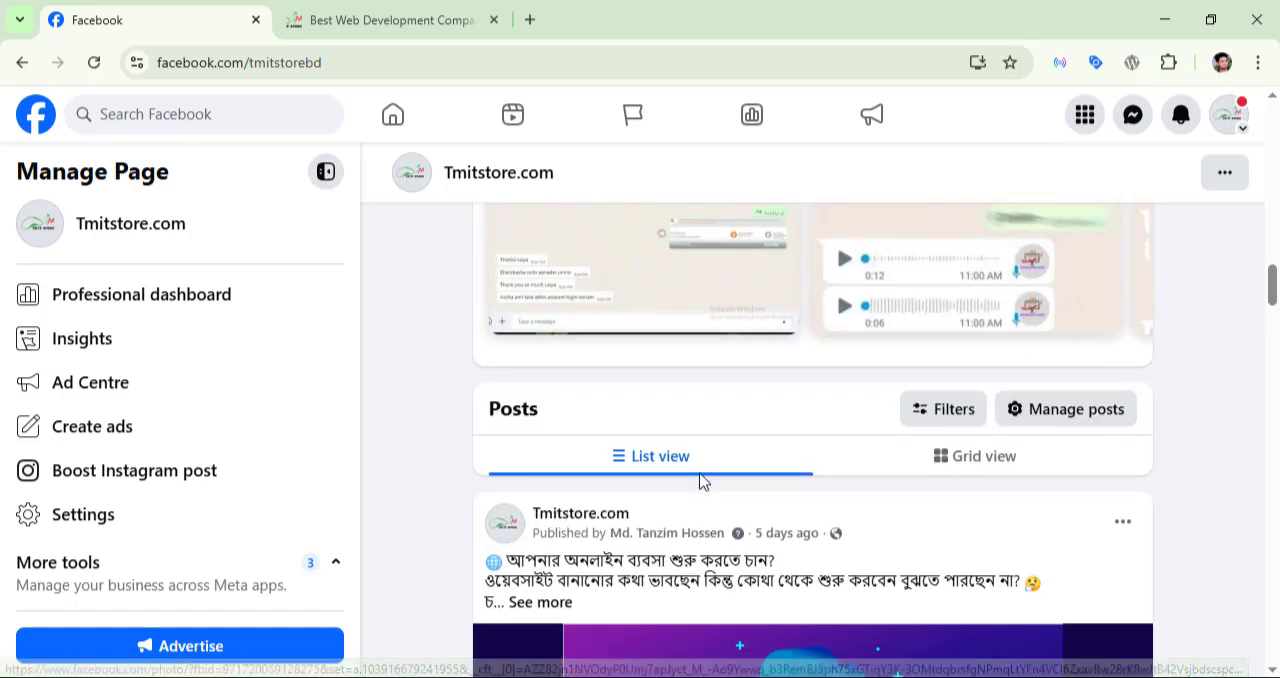
scroll(700, 480, "down", 3)
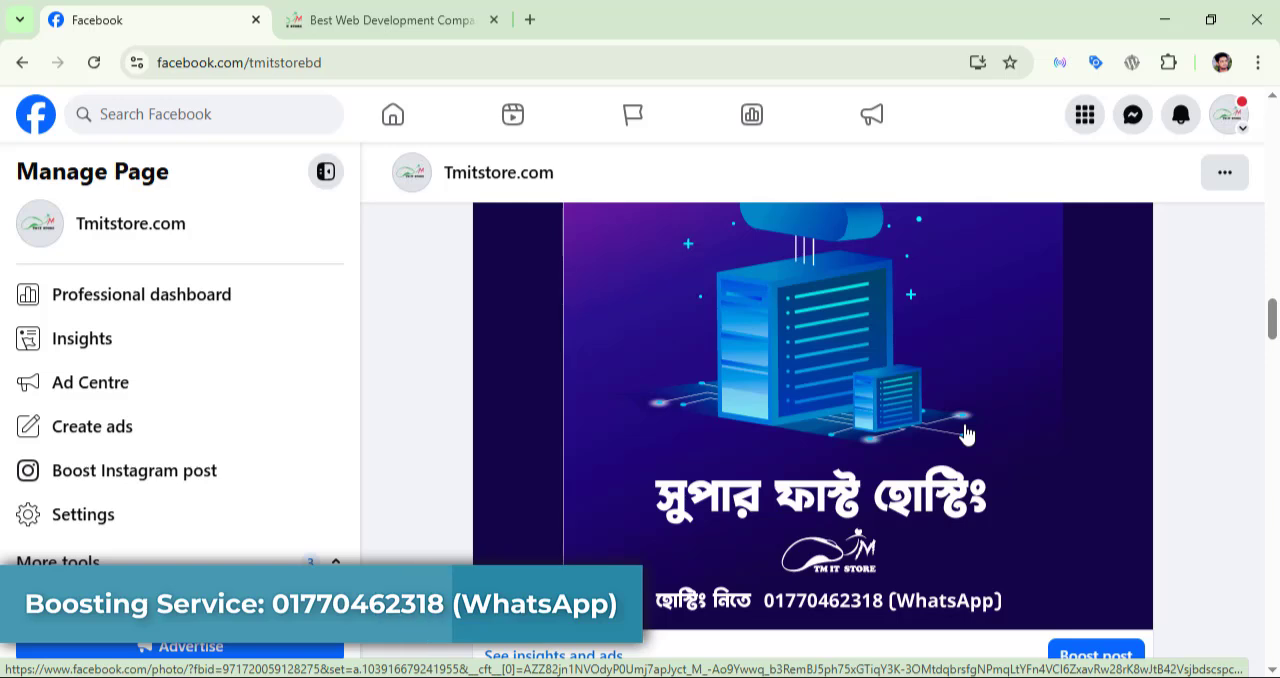
Step: Start boosting the super fast hosting post and look over its boost settings
scroll(1030, 421, "down", 1)
scroll(1030, 421, "down", 1)
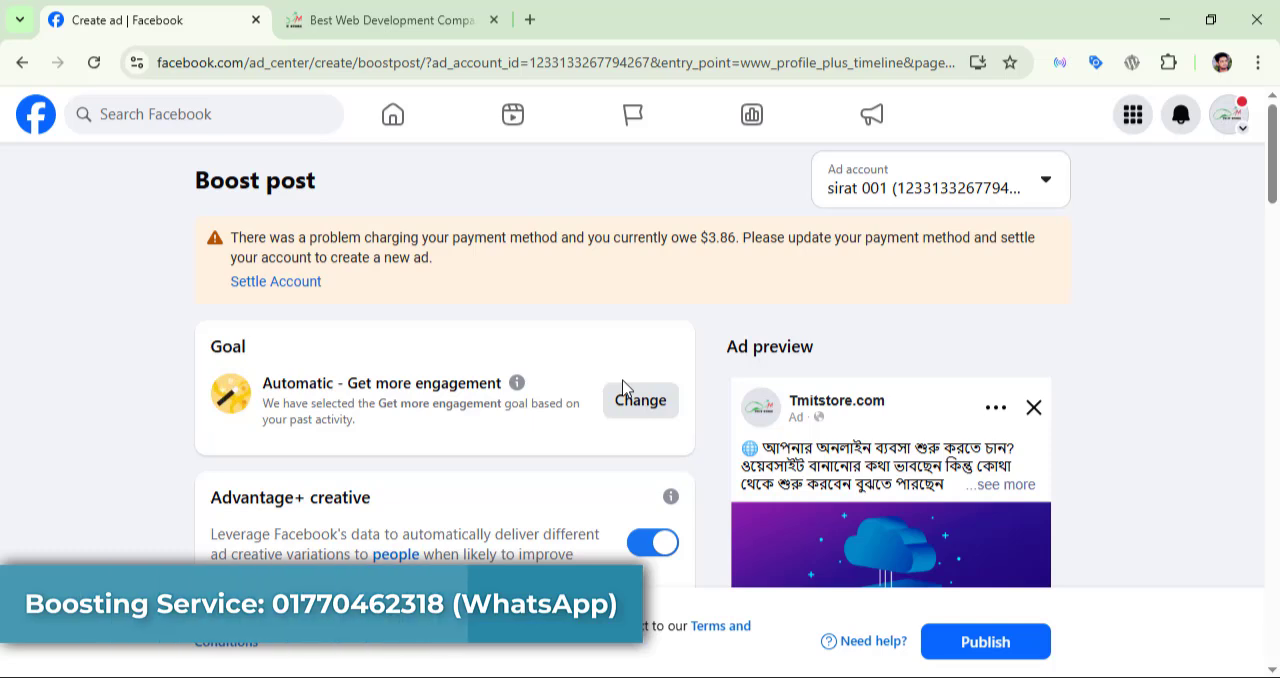
scroll(622, 387, "down", 2)
scroll(622, 387, "up", 2)
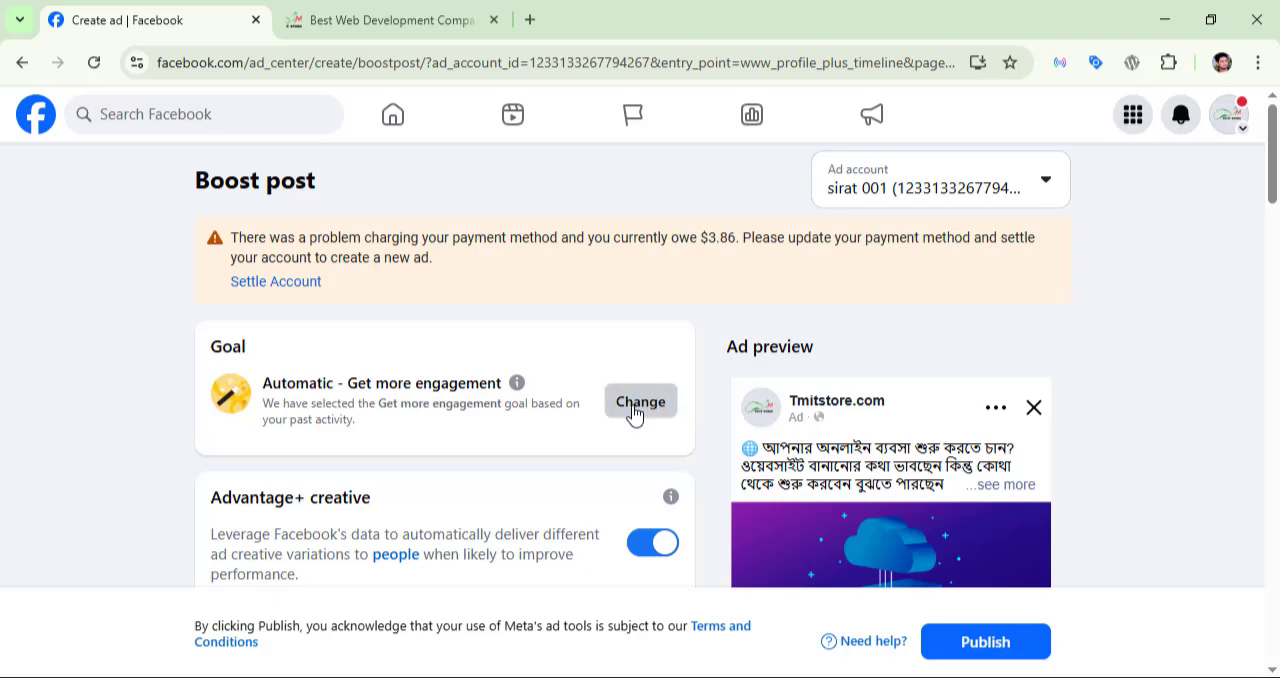
Step: Compare the available boost goals, choose Get more messages as the goal, and save it
left_click(638, 402)
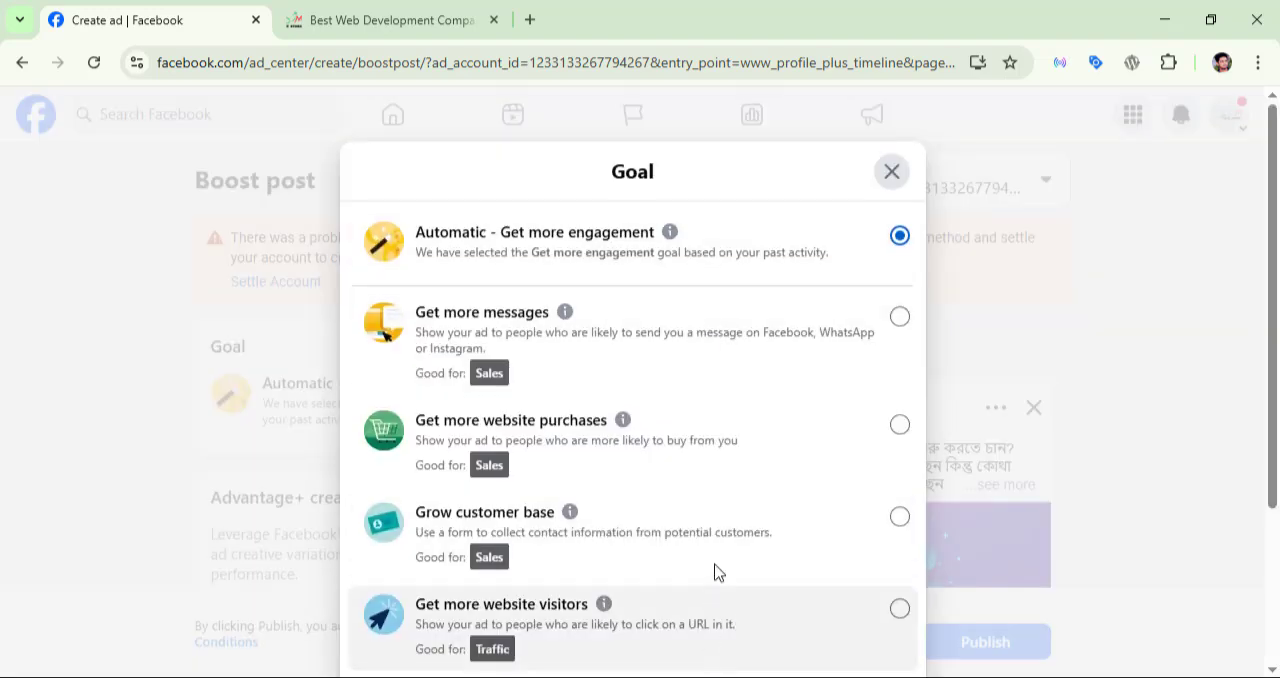
scroll(714, 572, "down", 2)
scroll(714, 570, "up", 2)
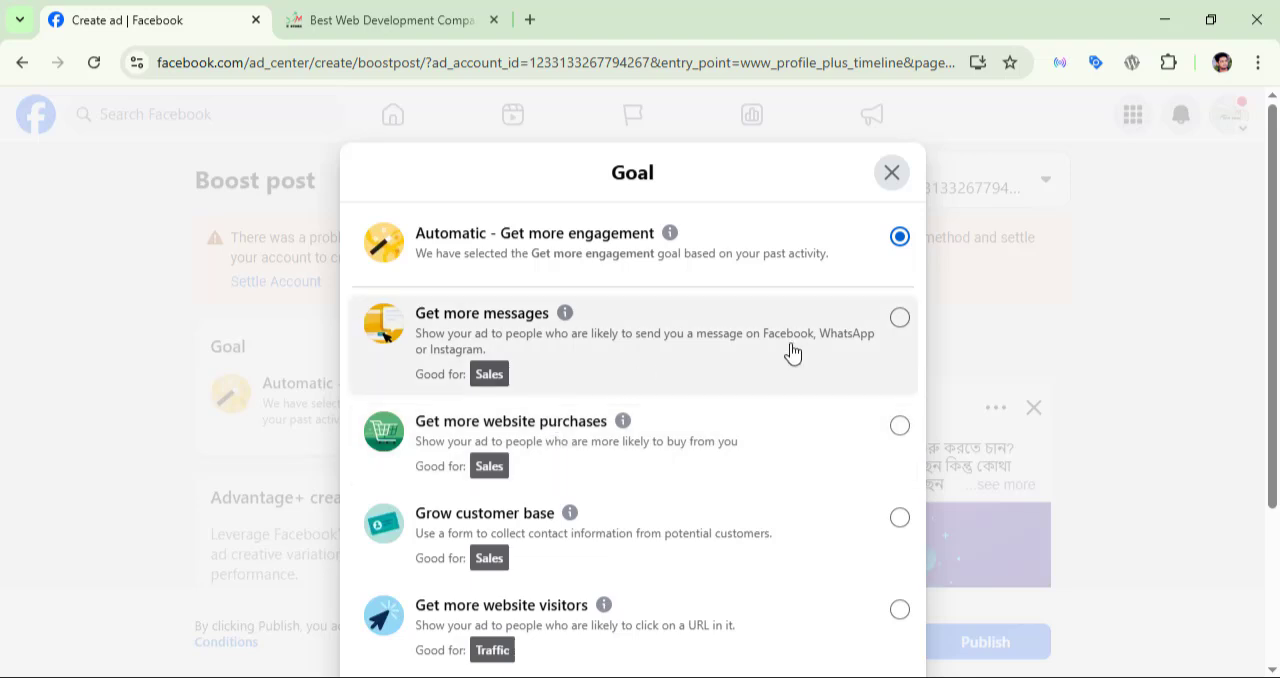
scroll(793, 352, "down", 2)
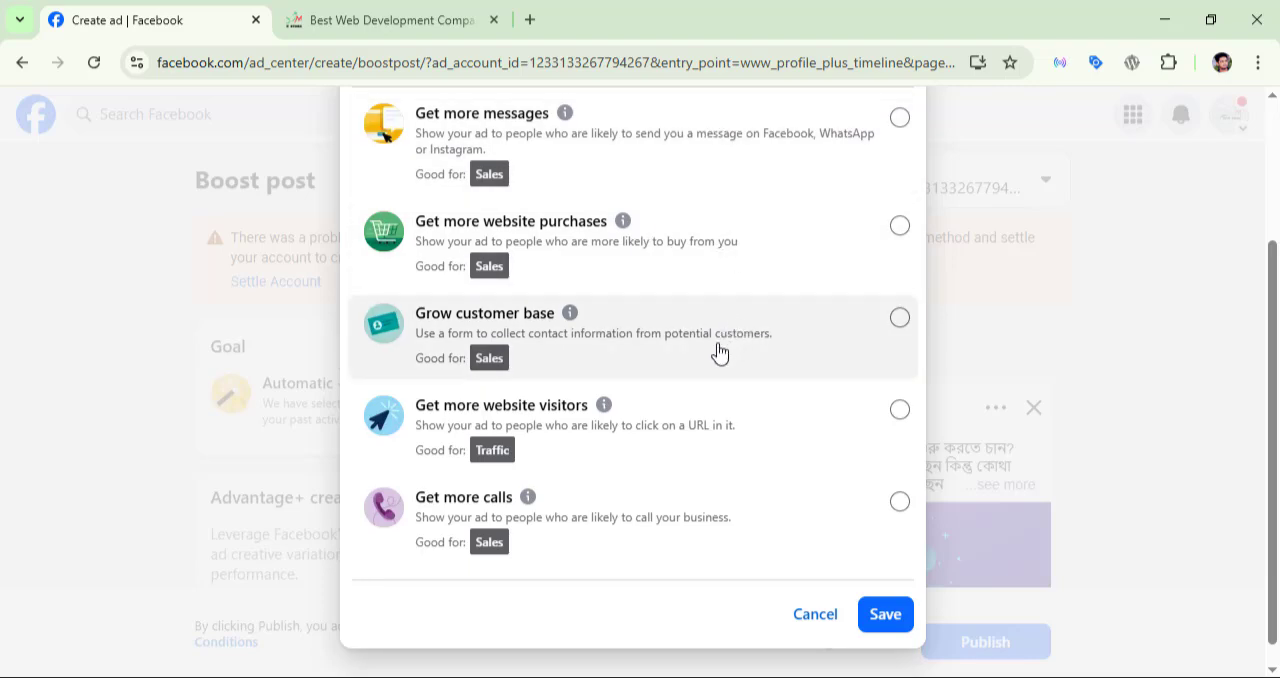
scroll(712, 362, "up", 1)
scroll(712, 362, "down", 2)
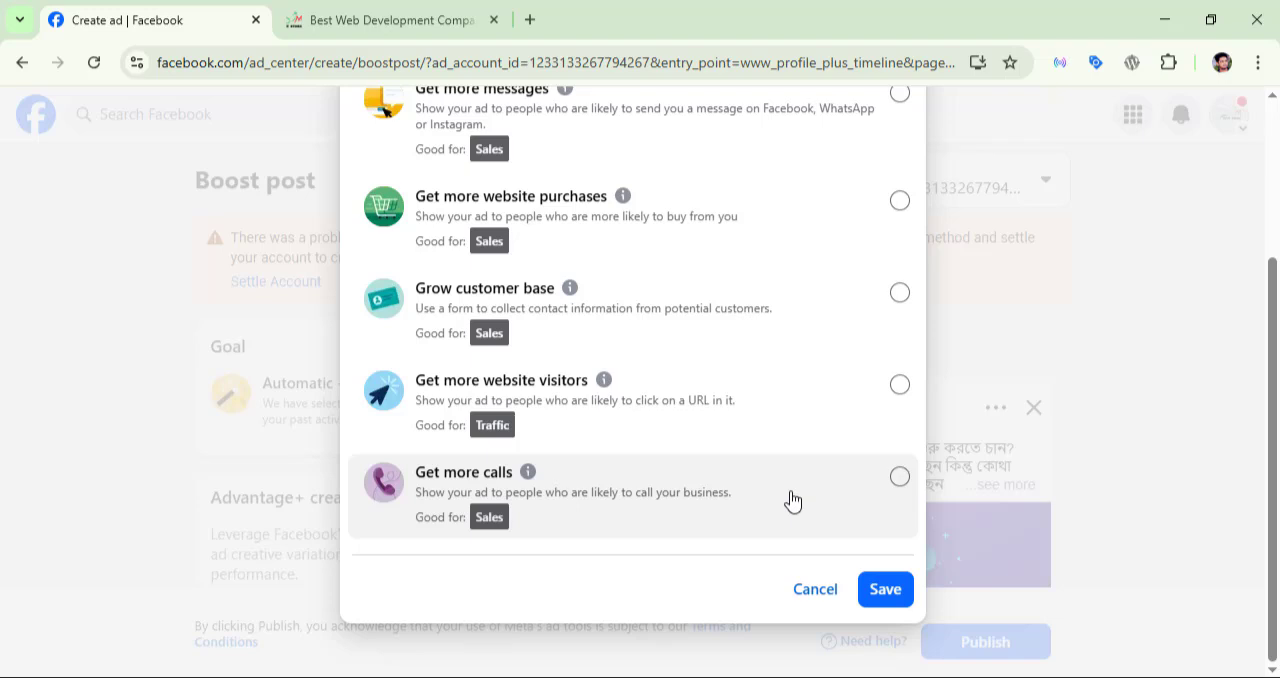
scroll(650, 410, "up", 3)
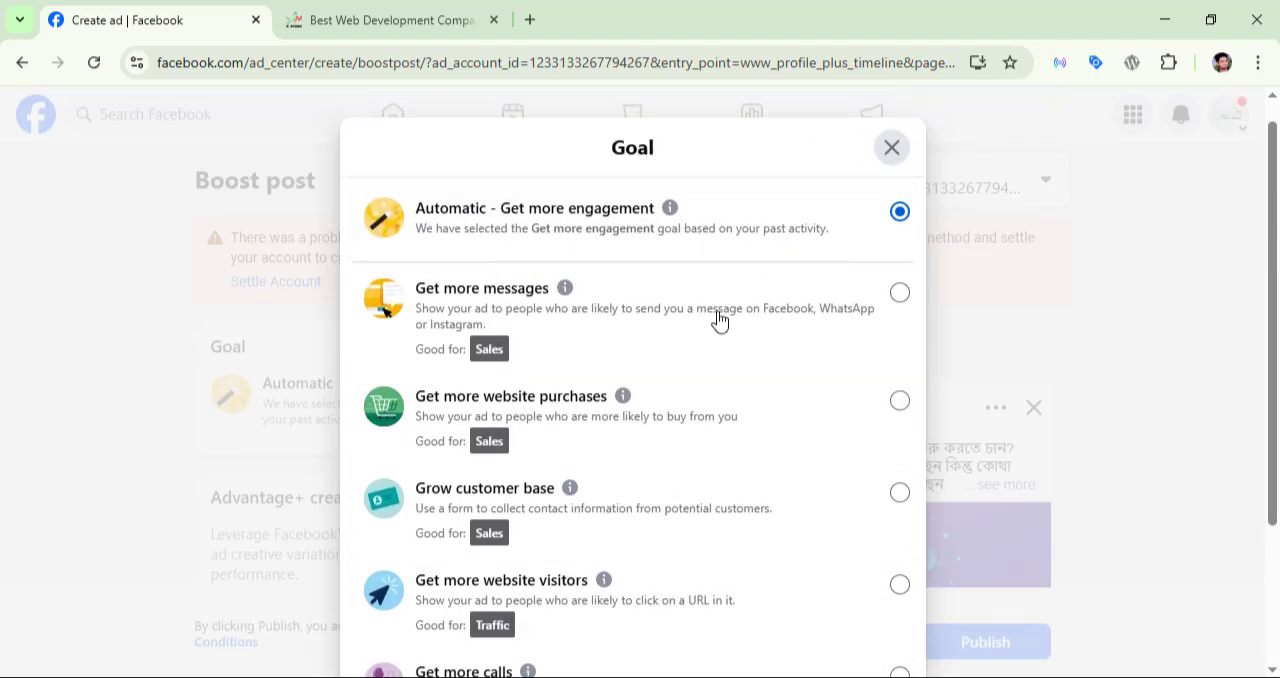
left_click(675, 338)
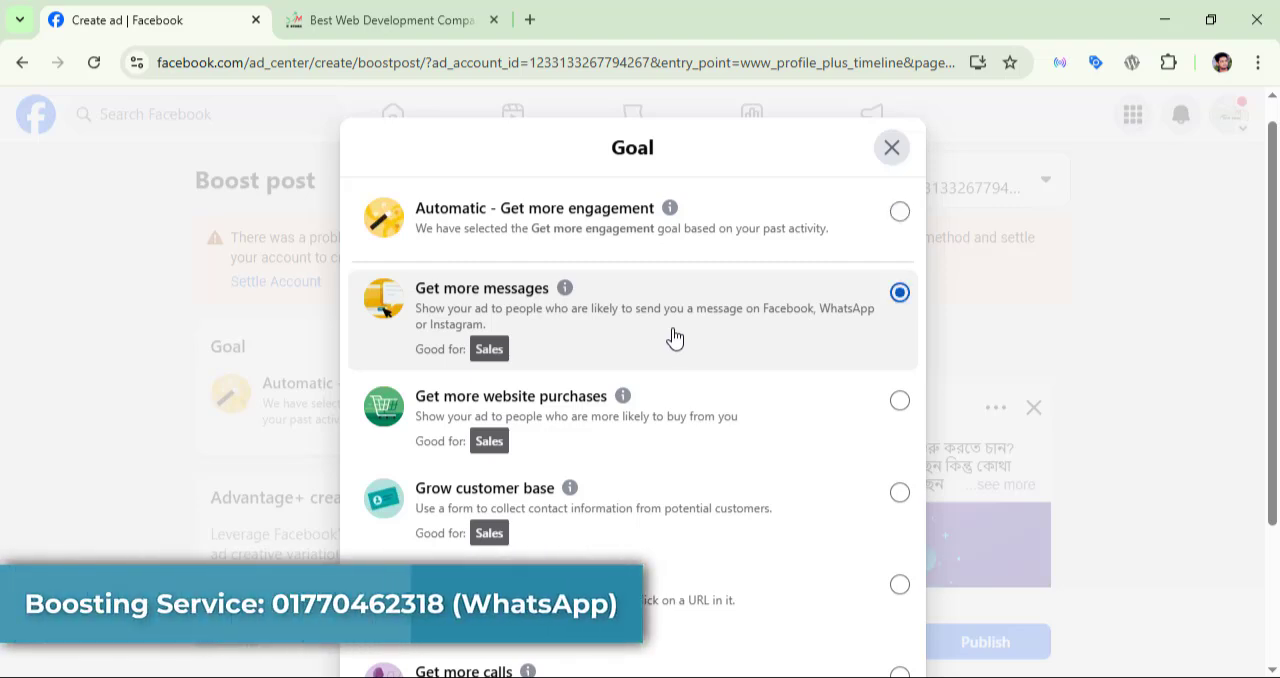
scroll(846, 383, "down", 2)
left_click(886, 590)
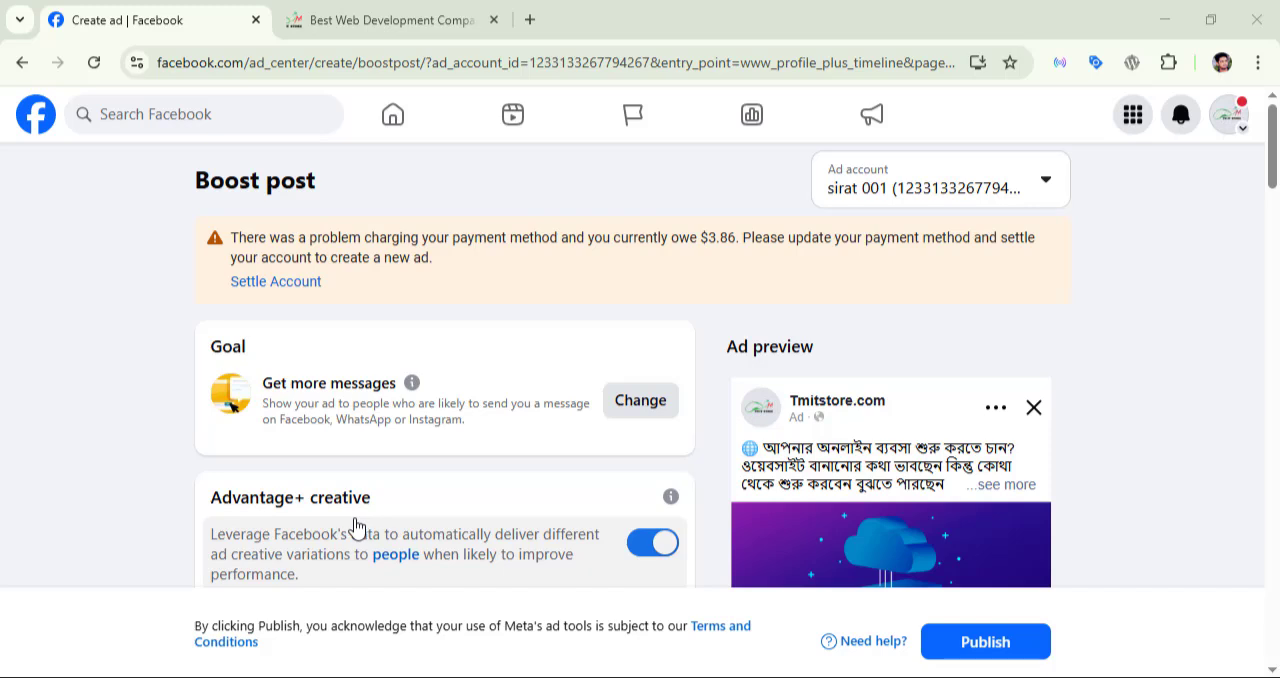
Step: Review the boost's Advantage+ creative setting, messaging apps, and the default welcome message template's greeting and questions
scroll(173, 495, "down", 2)
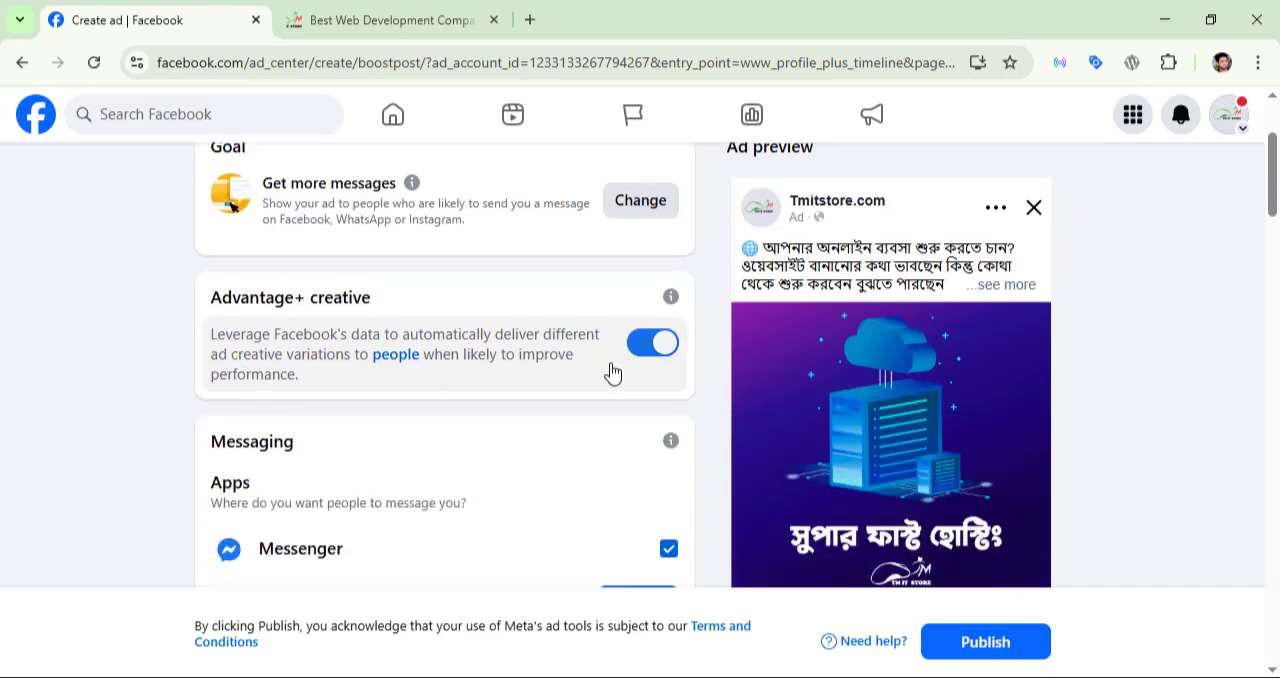
scroll(651, 371, "down", 2)
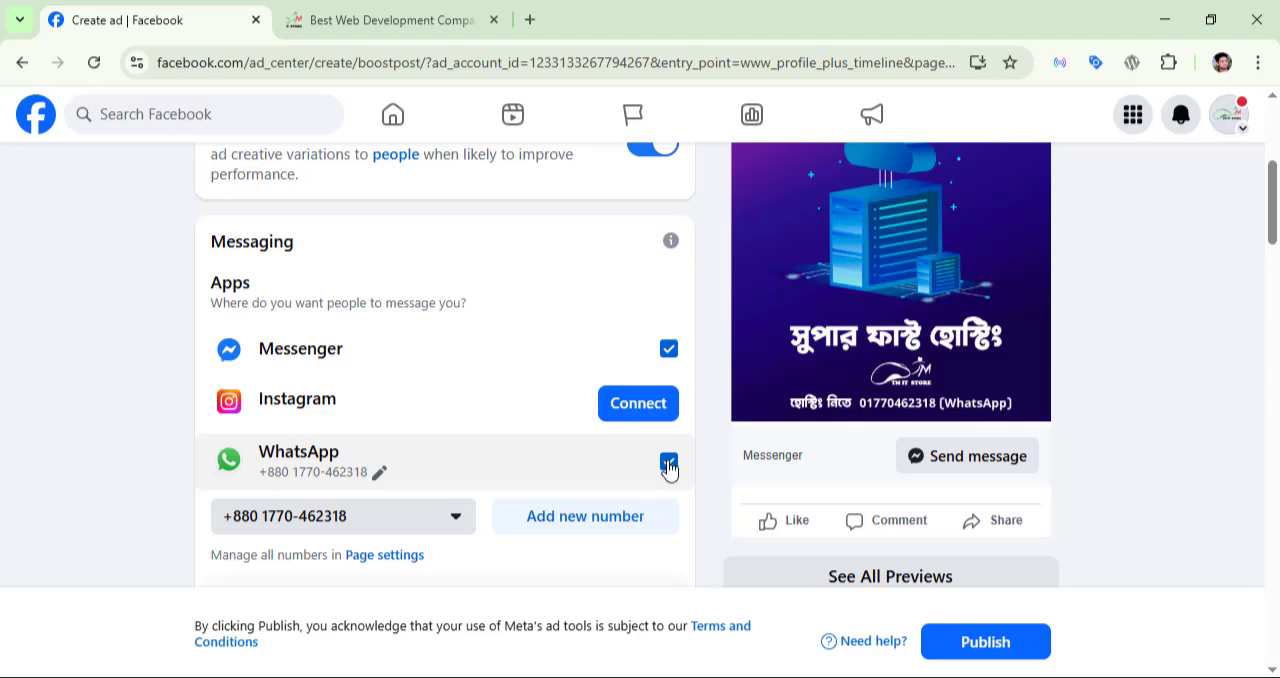
scroll(600, 430, "down", 2)
scroll(563, 403, "down", 2)
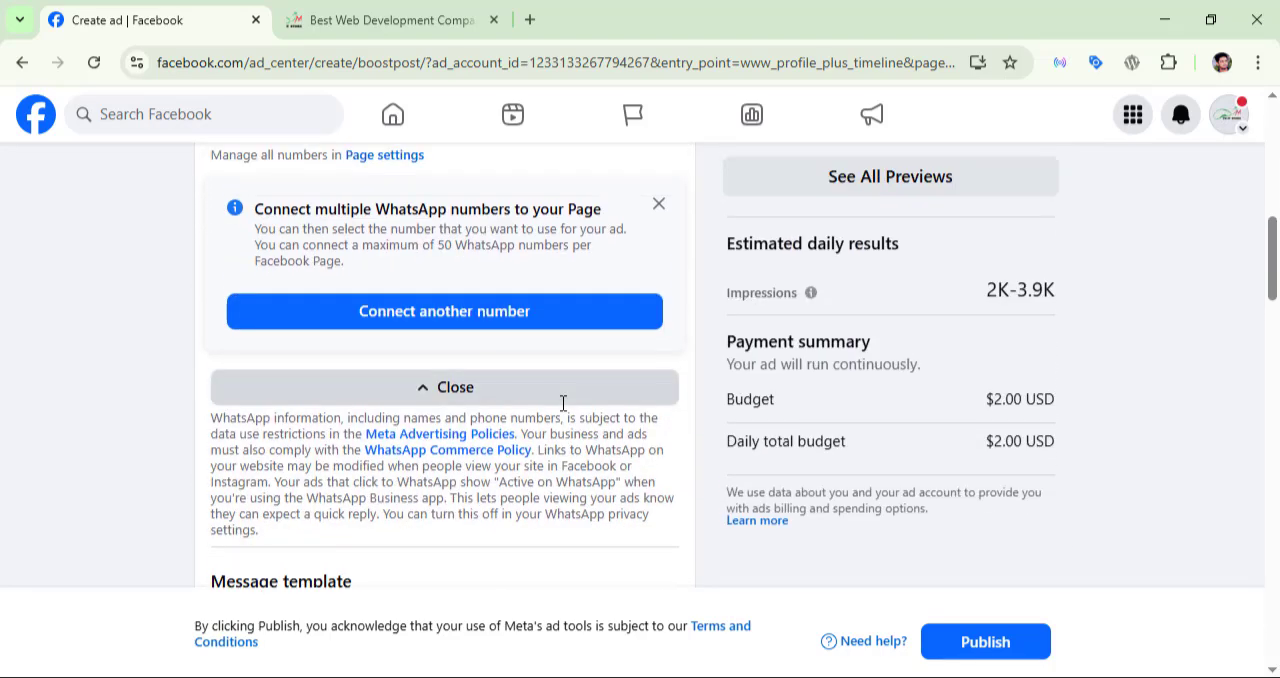
scroll(563, 403, "down", 3)
scroll(567, 408, "down", 1)
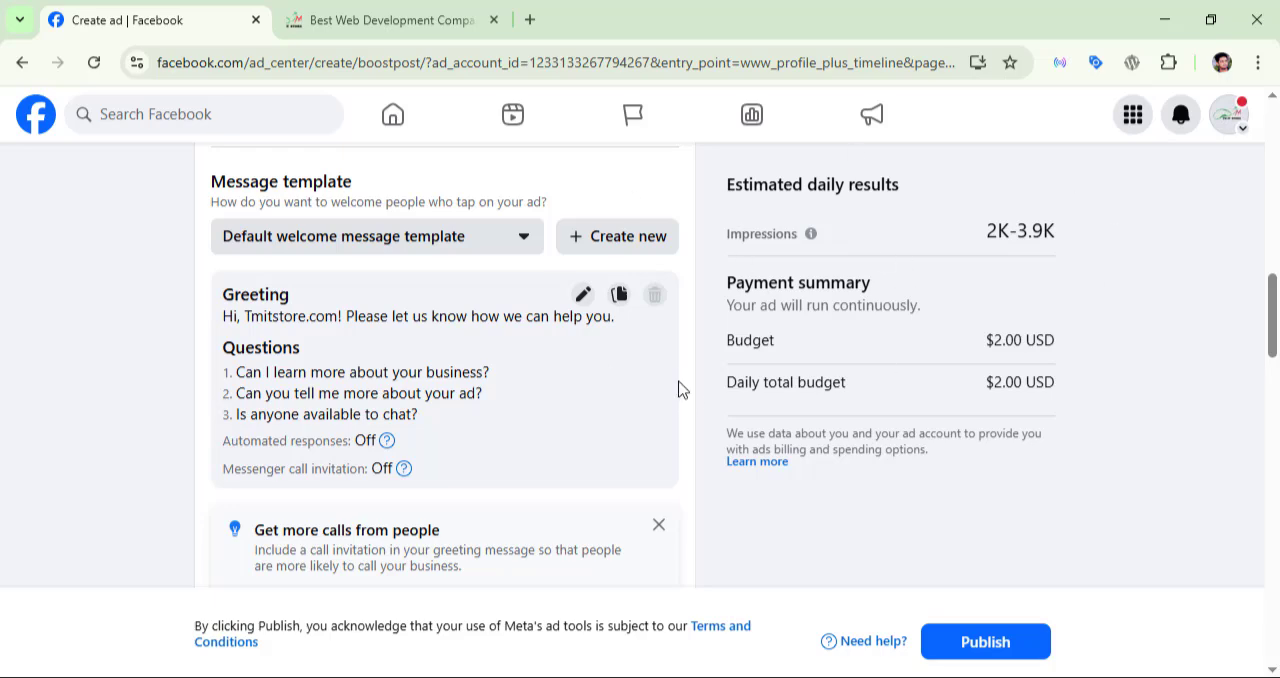
scroll(630, 370, "up", 2)
scroll(643, 374, "down", 2)
left_click_drag(237, 375, 490, 375)
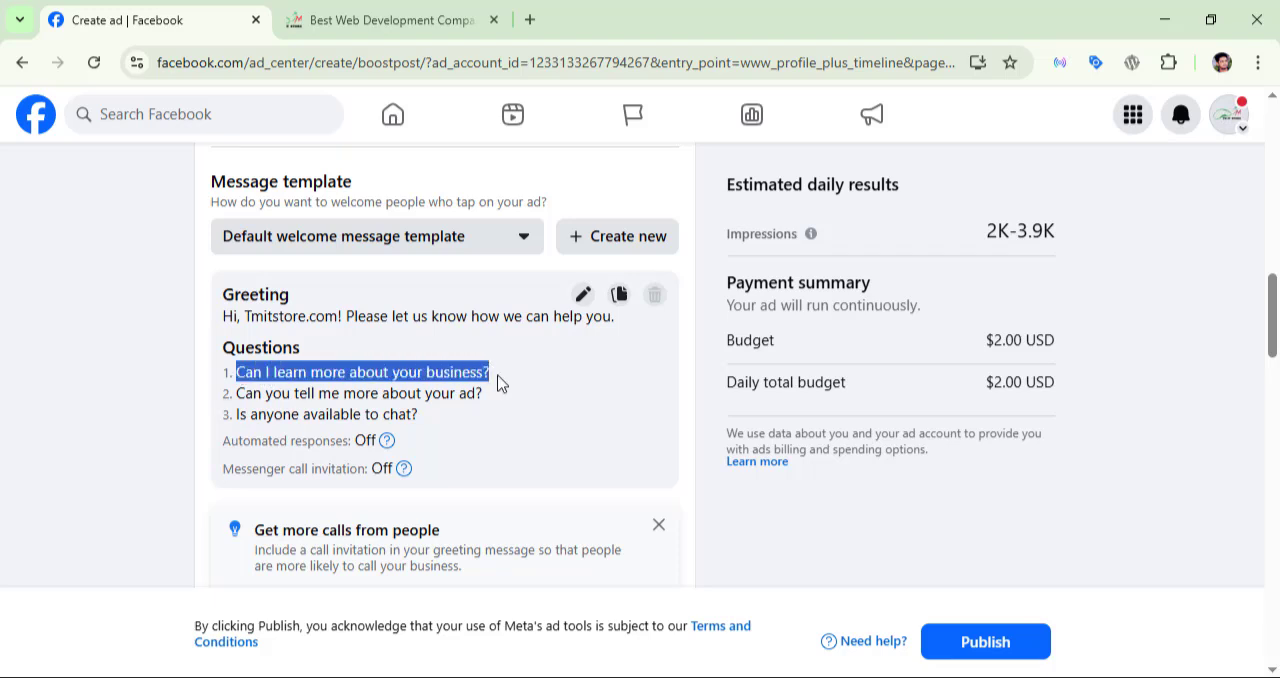
Step: Open the default welcome message template for editing and look through its question fields
left_click(584, 295)
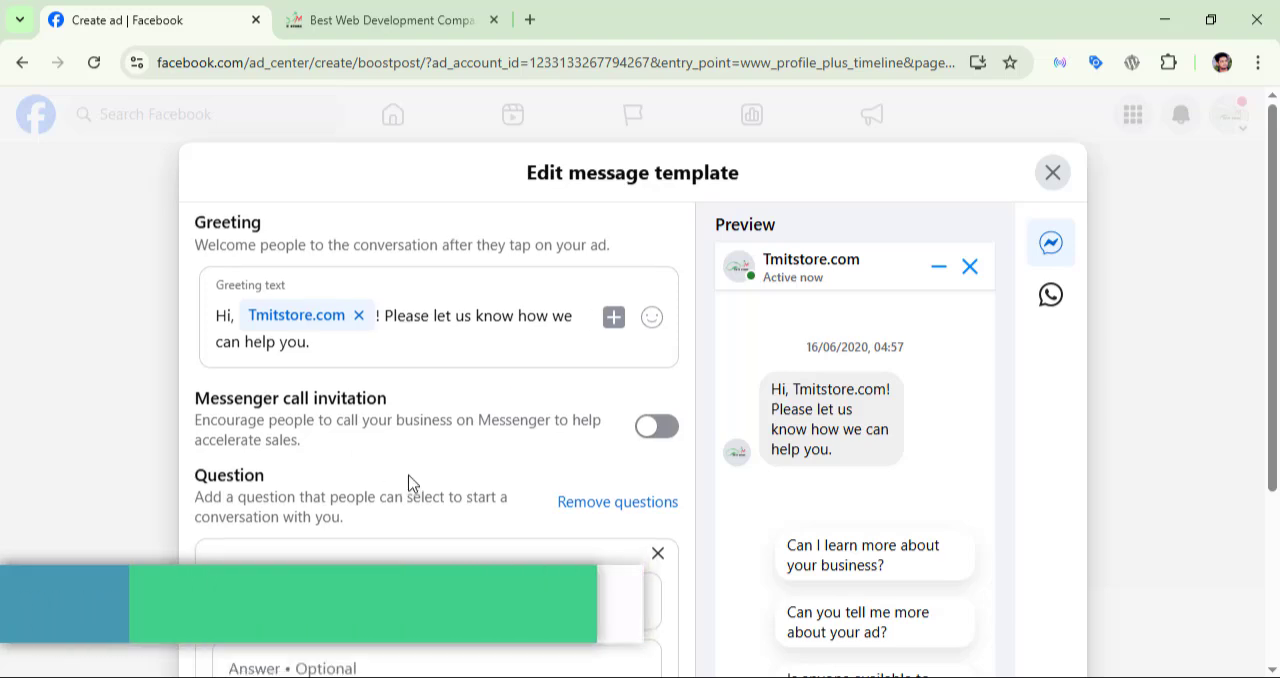
scroll(415, 445, "down", 3)
scroll(415, 445, "down", 2)
scroll(394, 463, "up", 2)
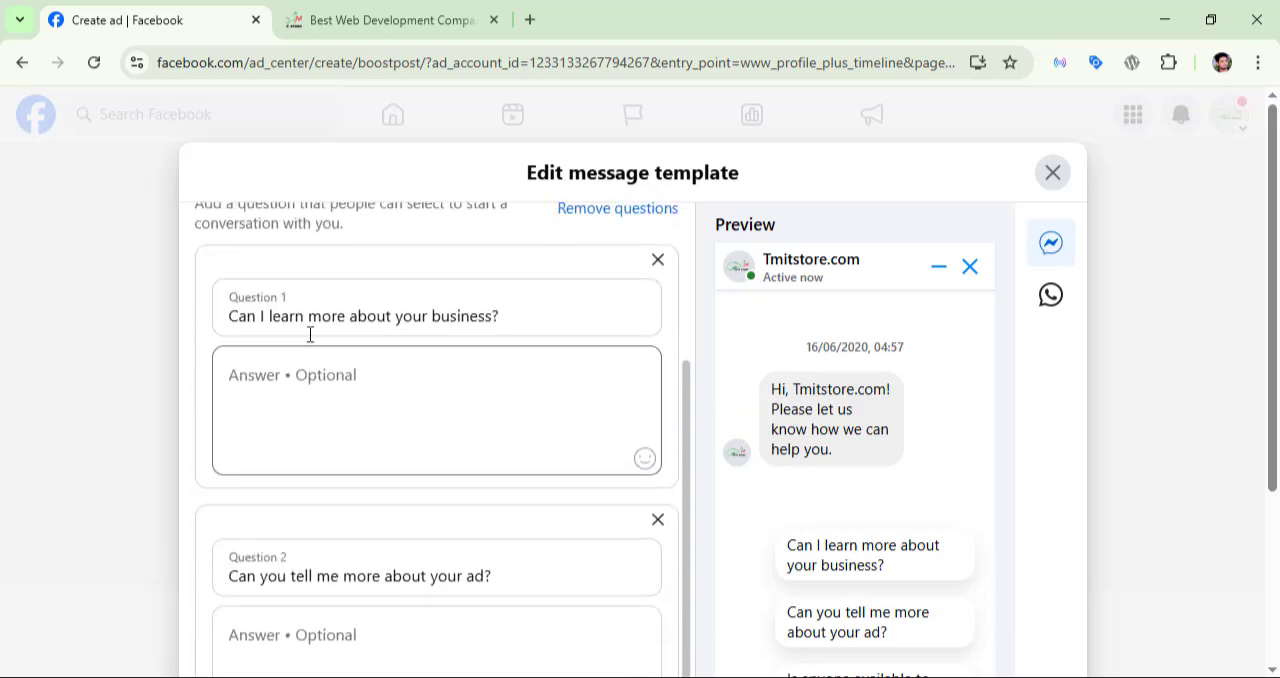
Step: Inspect the text of Question 1 and its optional answer field in the message template
left_click(352, 316)
triple_click(240, 312)
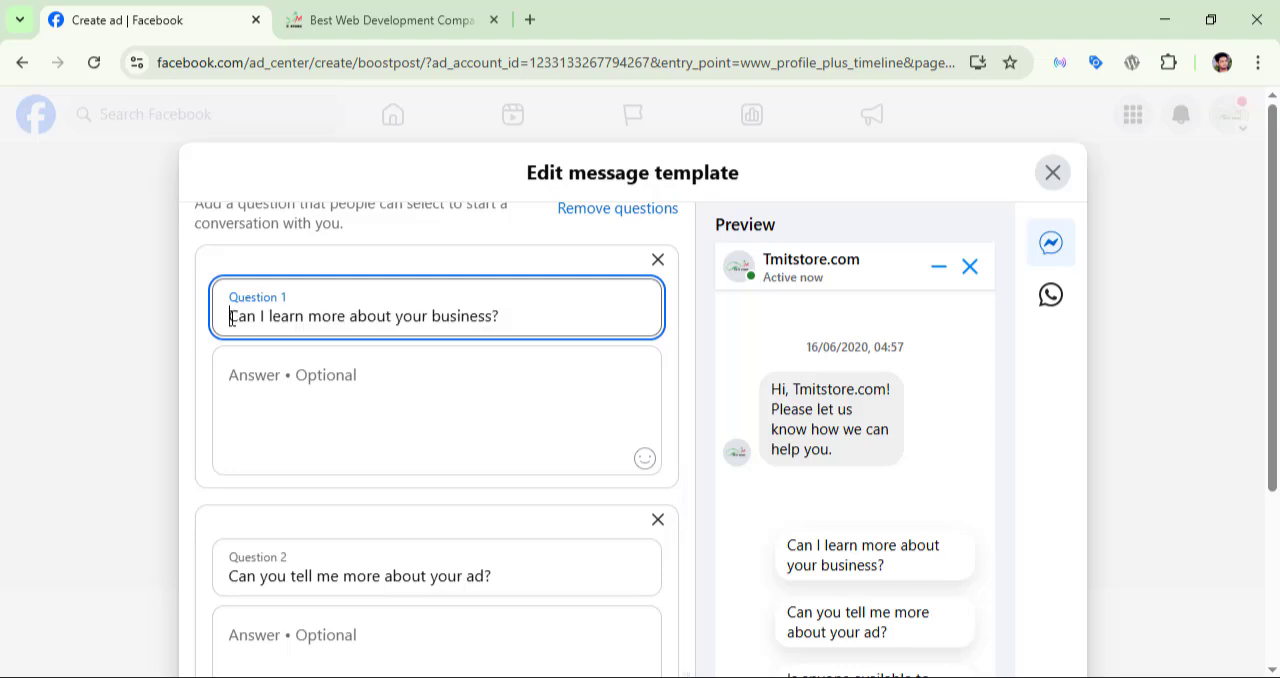
left_click_drag(230, 316, 514, 318)
left_click(453, 385)
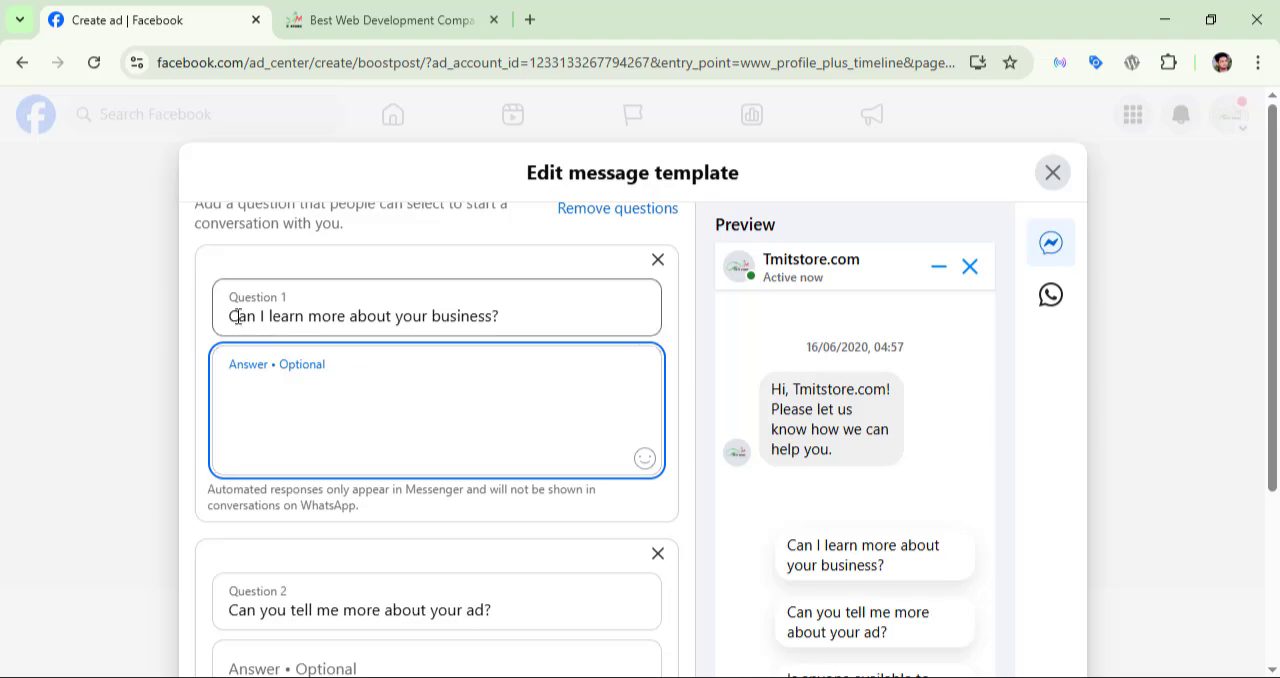
left_click_drag(238, 316, 526, 334)
left_click(526, 328)
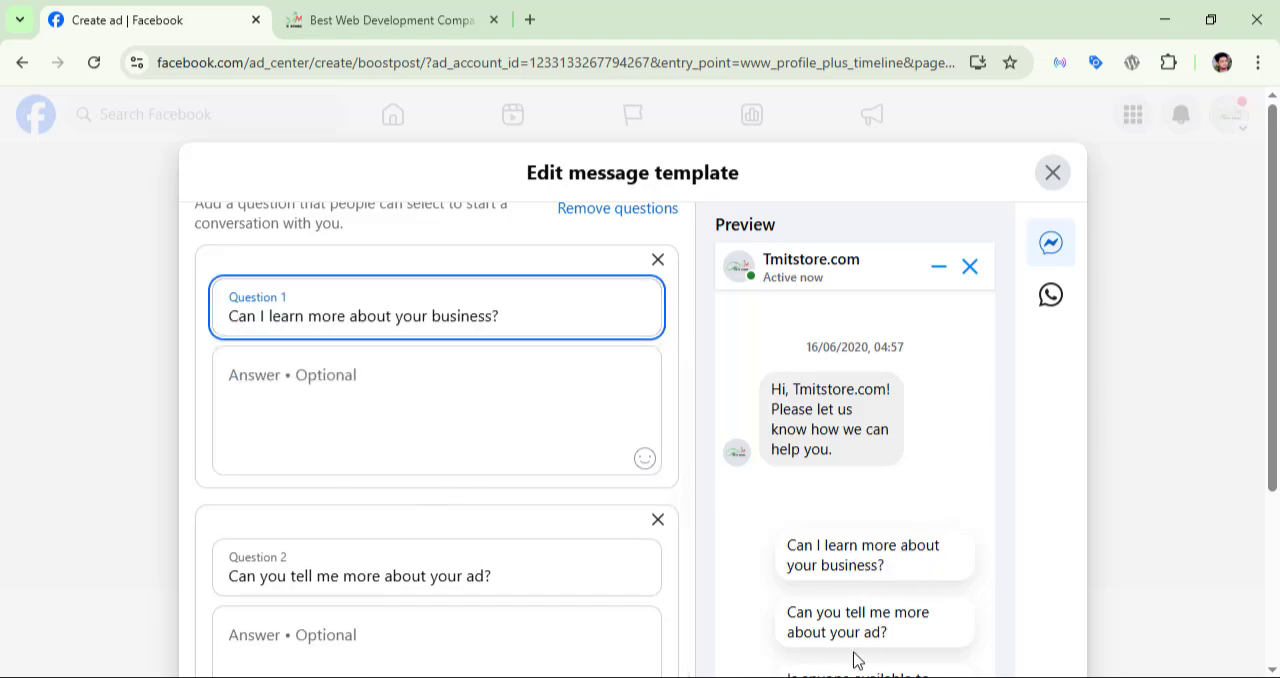
left_click(369, 409)
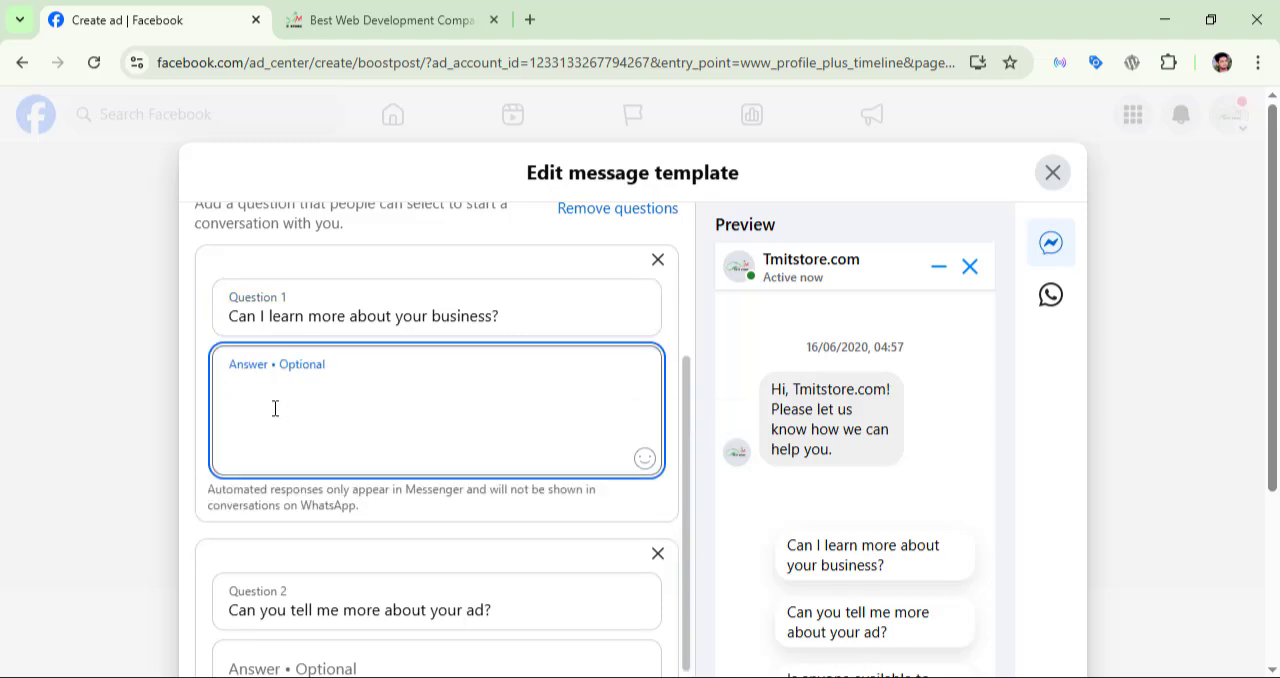
scroll(408, 408, "down", 1)
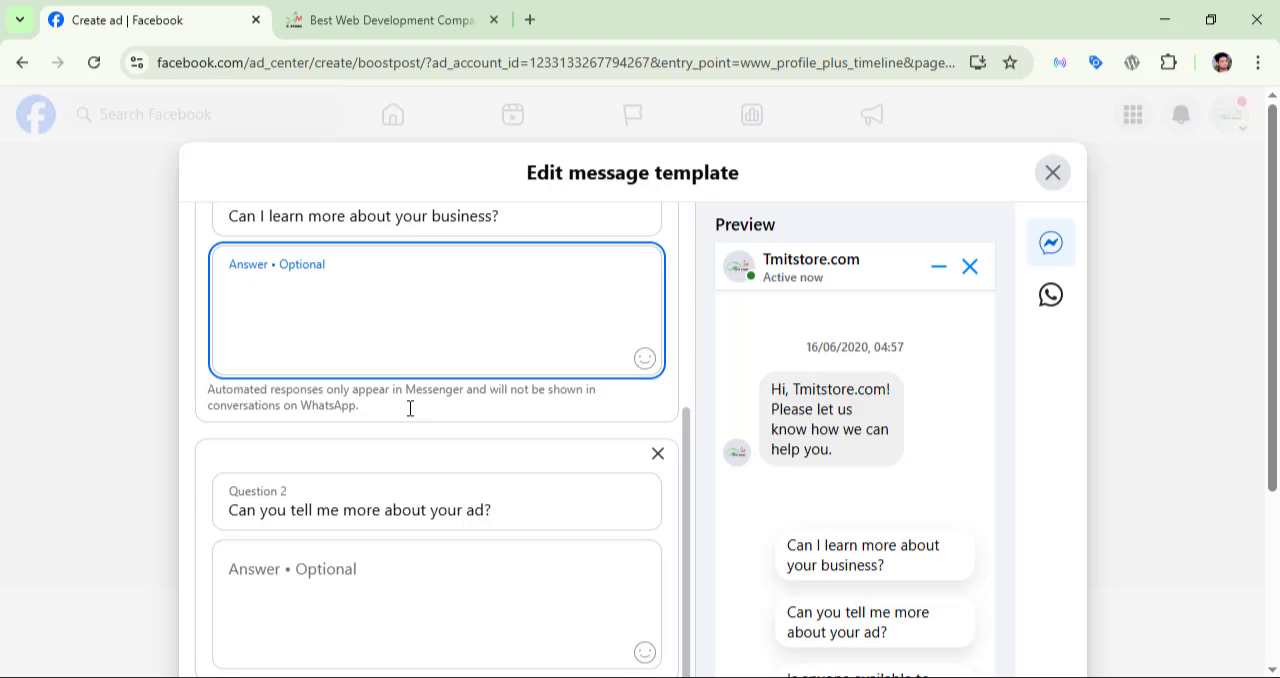
Step: Look through Questions 2 and 3 of the message template and close the template editor without saving
scroll(500, 380, "down", 2)
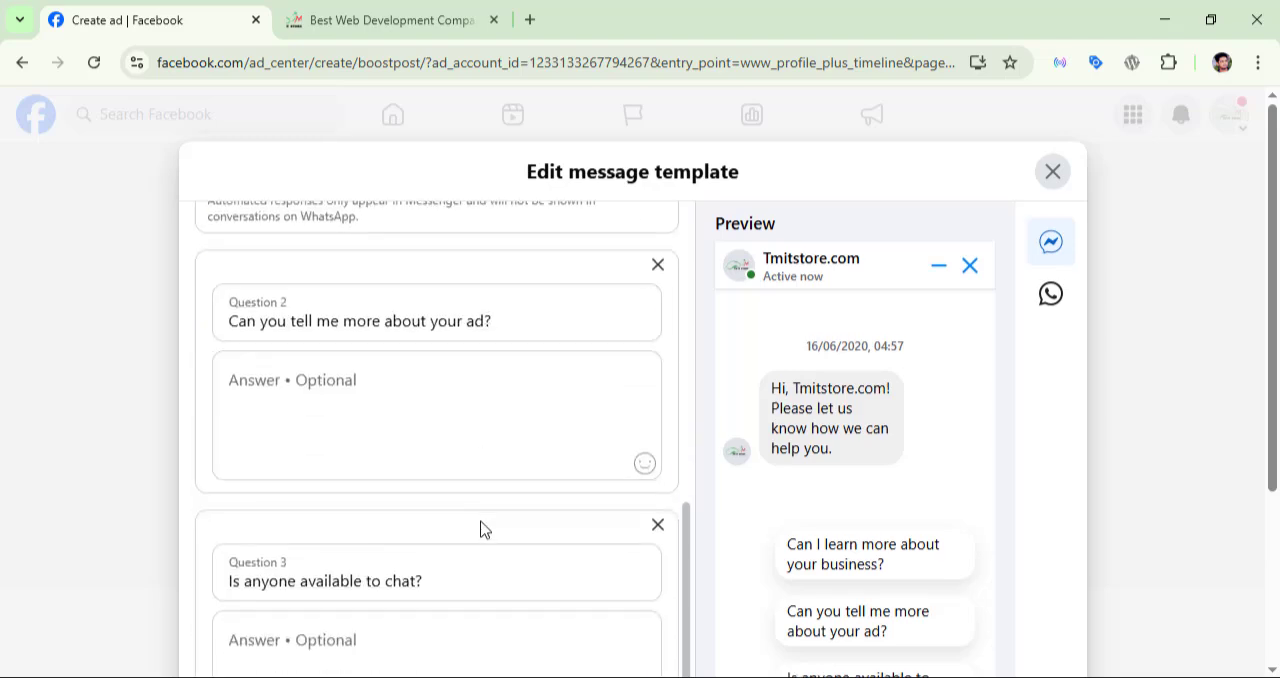
scroll(483, 529, "down", 3)
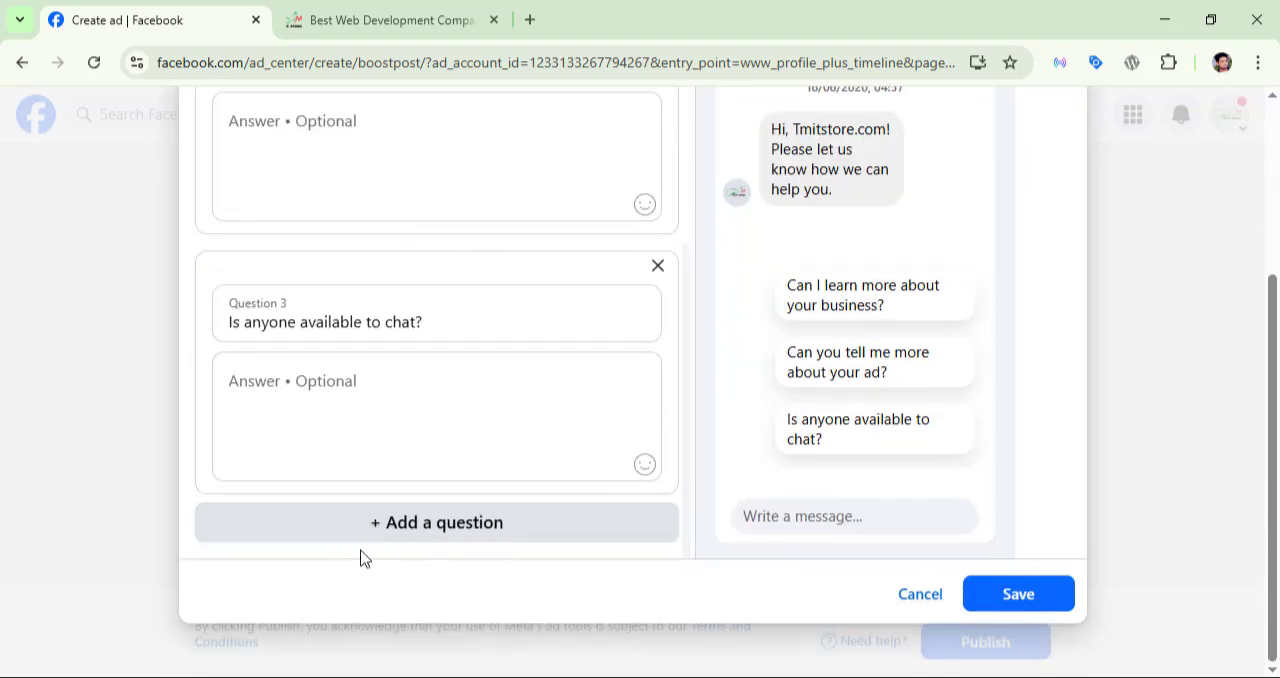
scroll(470, 415, "up", 3)
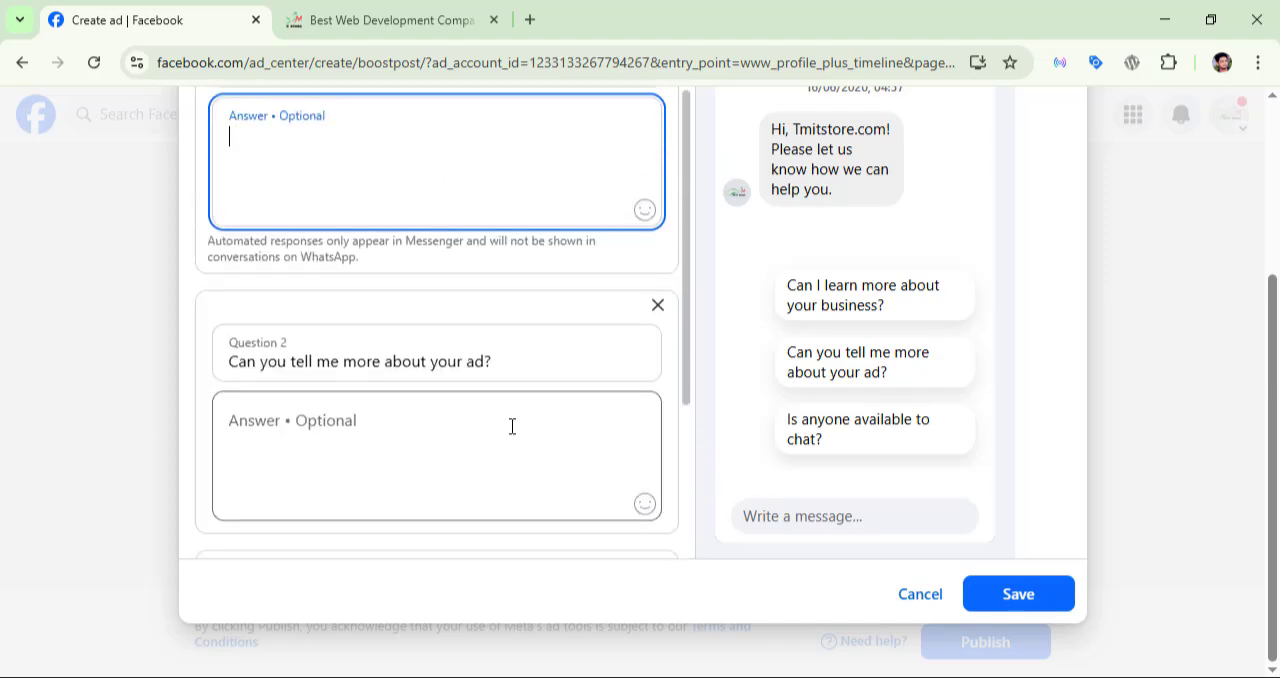
scroll(471, 249, "up", 2)
scroll(813, 530, "up", 2)
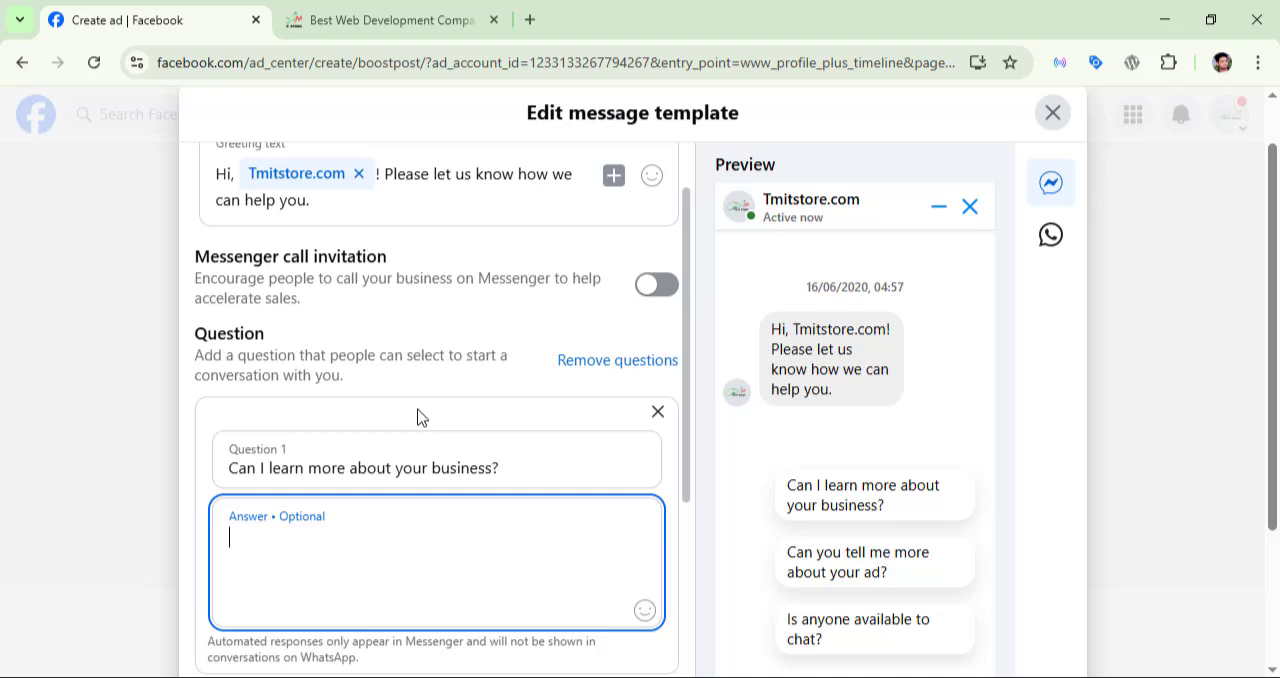
left_click(1052, 114)
Step: Go past the special ad category and set the ad's audience to People you choose through targeting
scroll(534, 449, "down", 3)
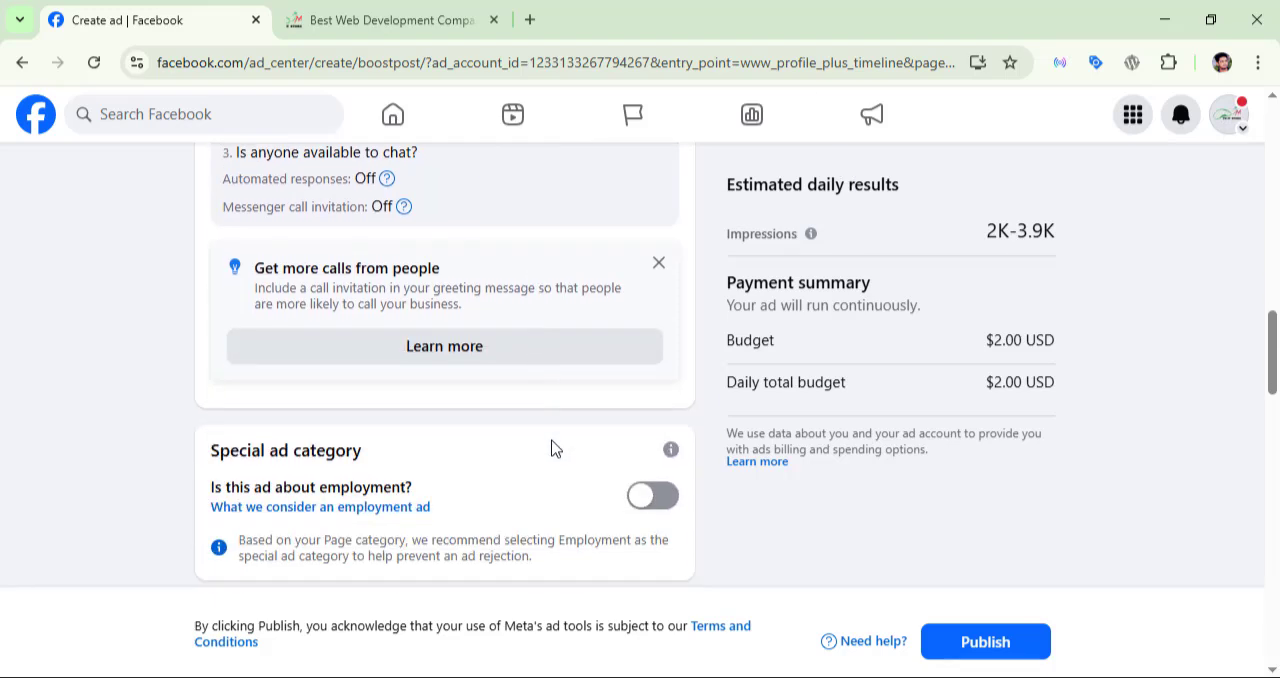
scroll(555, 448, "down", 2)
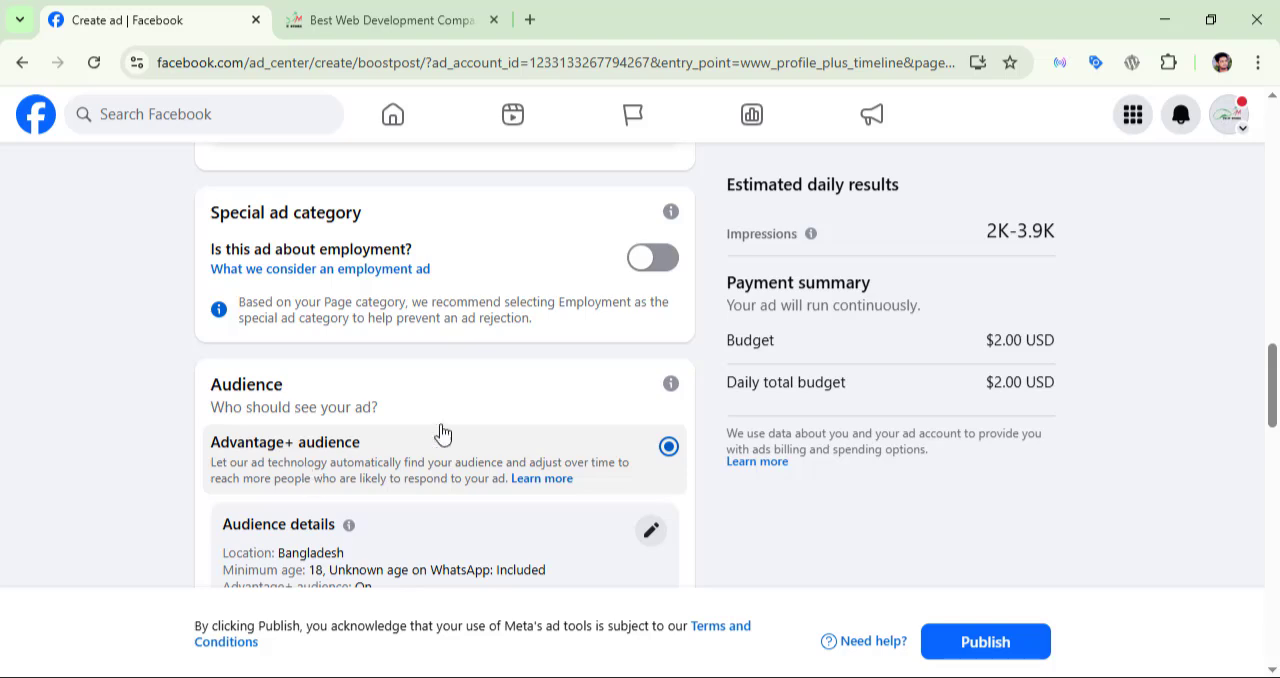
scroll(540, 430, "down", 1)
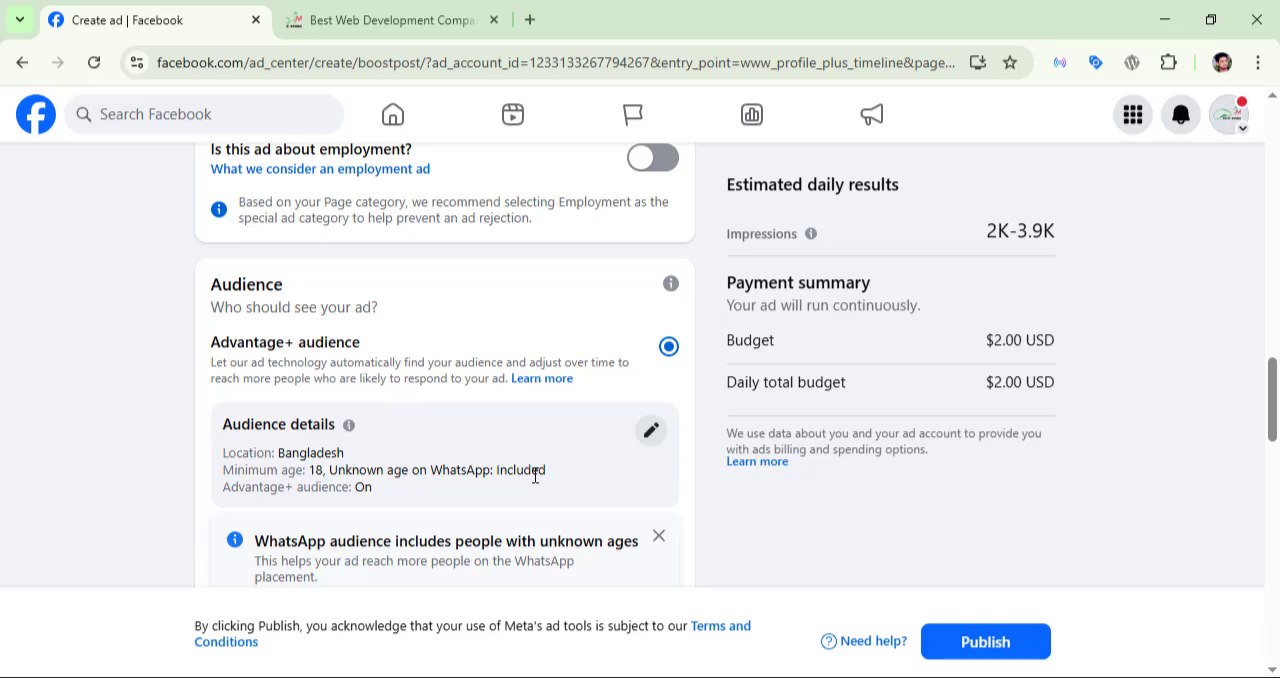
scroll(535, 477, "down", 3)
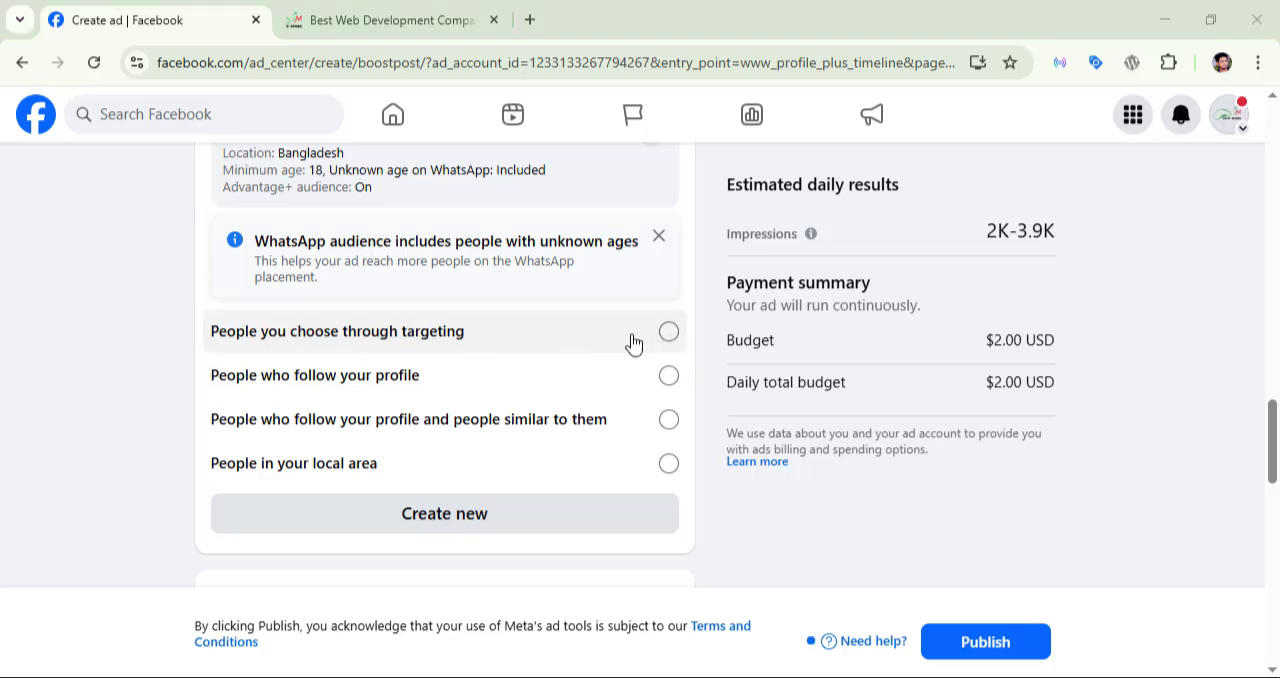
left_click(668, 335)
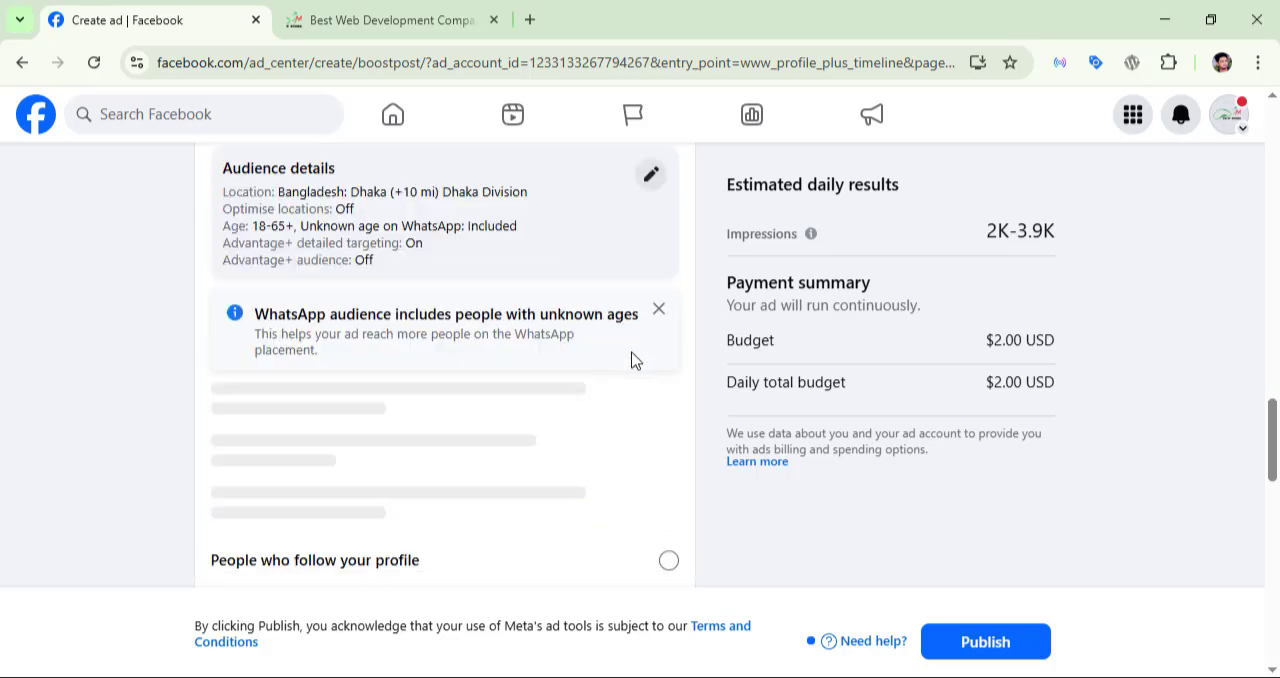
Step: Edit the targeted audience to exclude WhatsApp people of unknown age and set the age range to 18–55
left_click(652, 178)
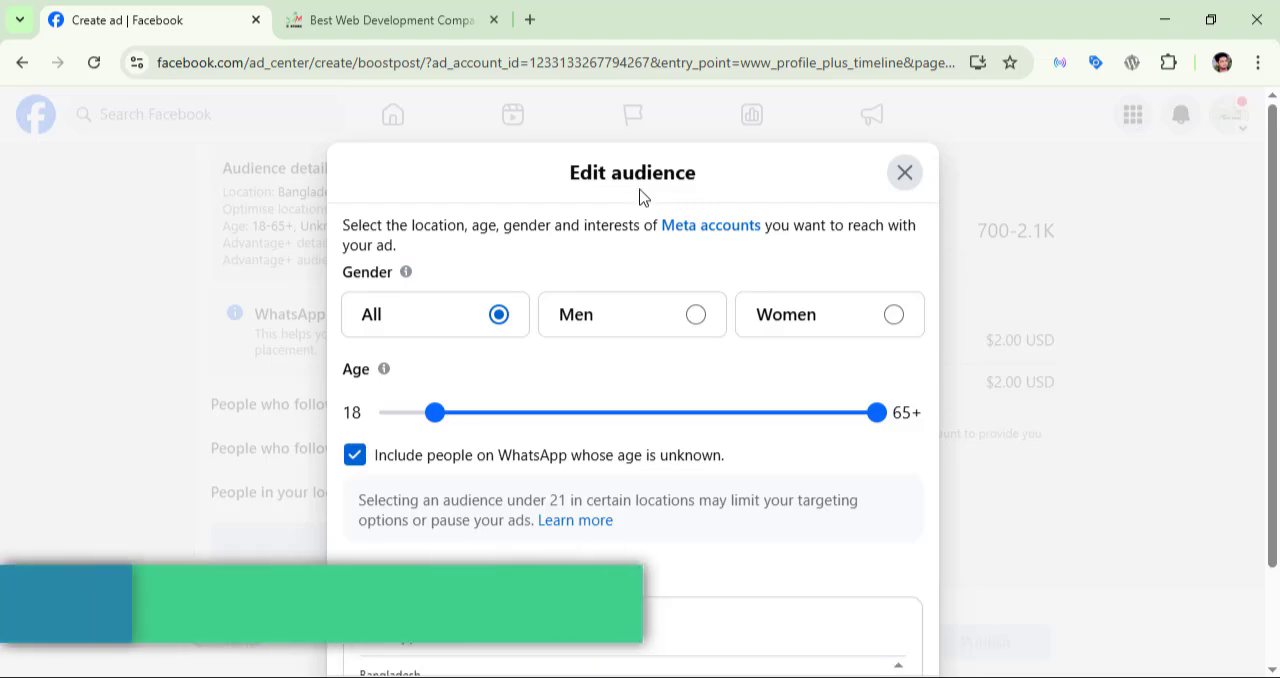
scroll(460, 405, "down", 2)
left_click(354, 262)
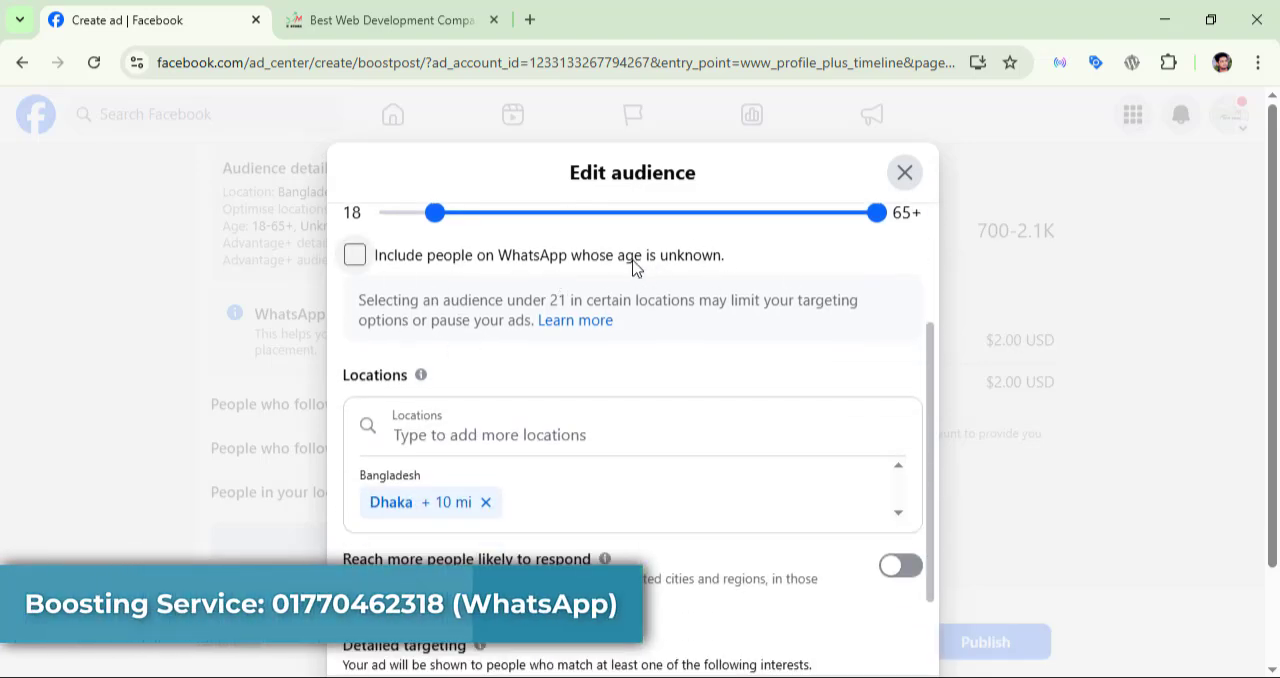
scroll(480, 420, "up", 2)
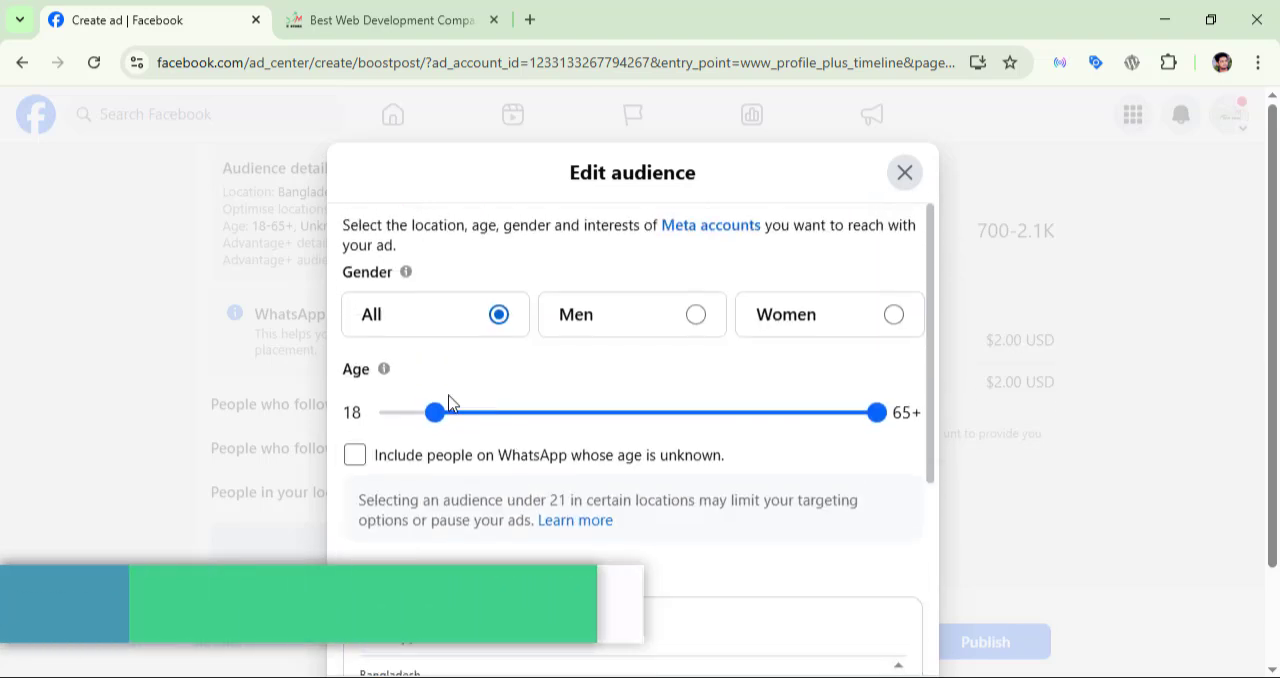
mouse_move(434, 413)
left_mouse_down()
mouse_move(603, 431)
mouse_move(332, 428)
mouse_move(471, 420)
mouse_move(432, 424)
left_mouse_up()
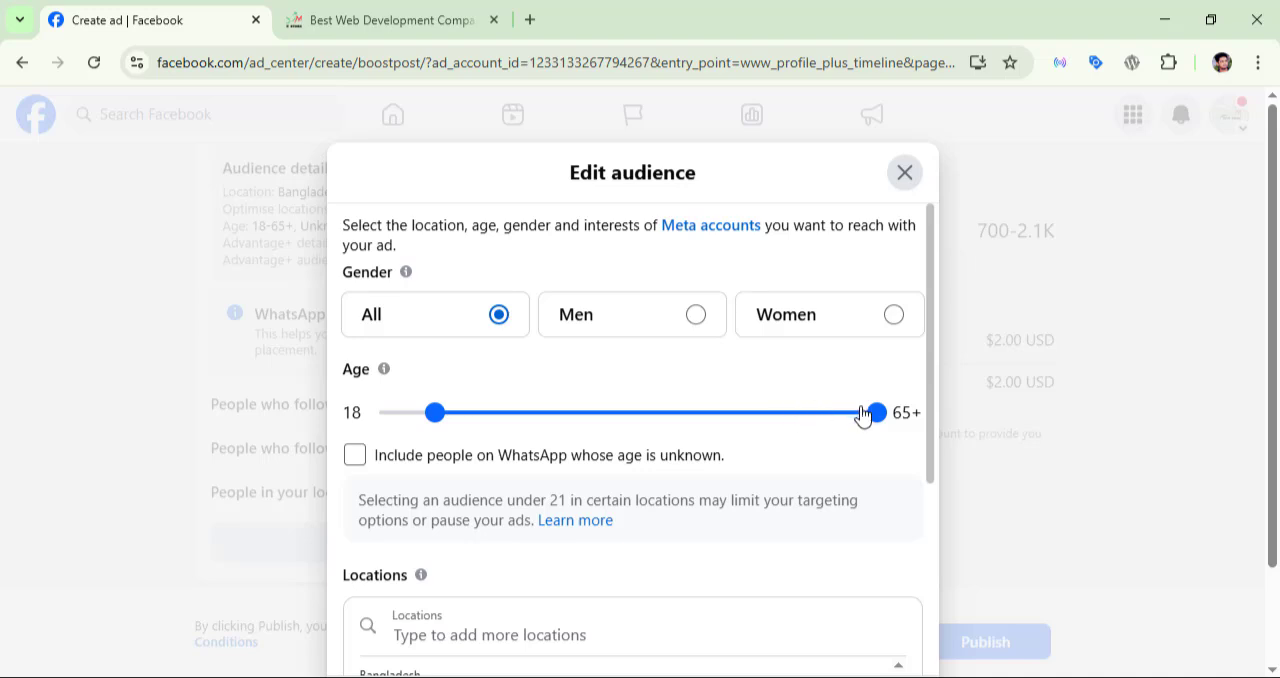
left_click_drag(863, 417, 791, 429)
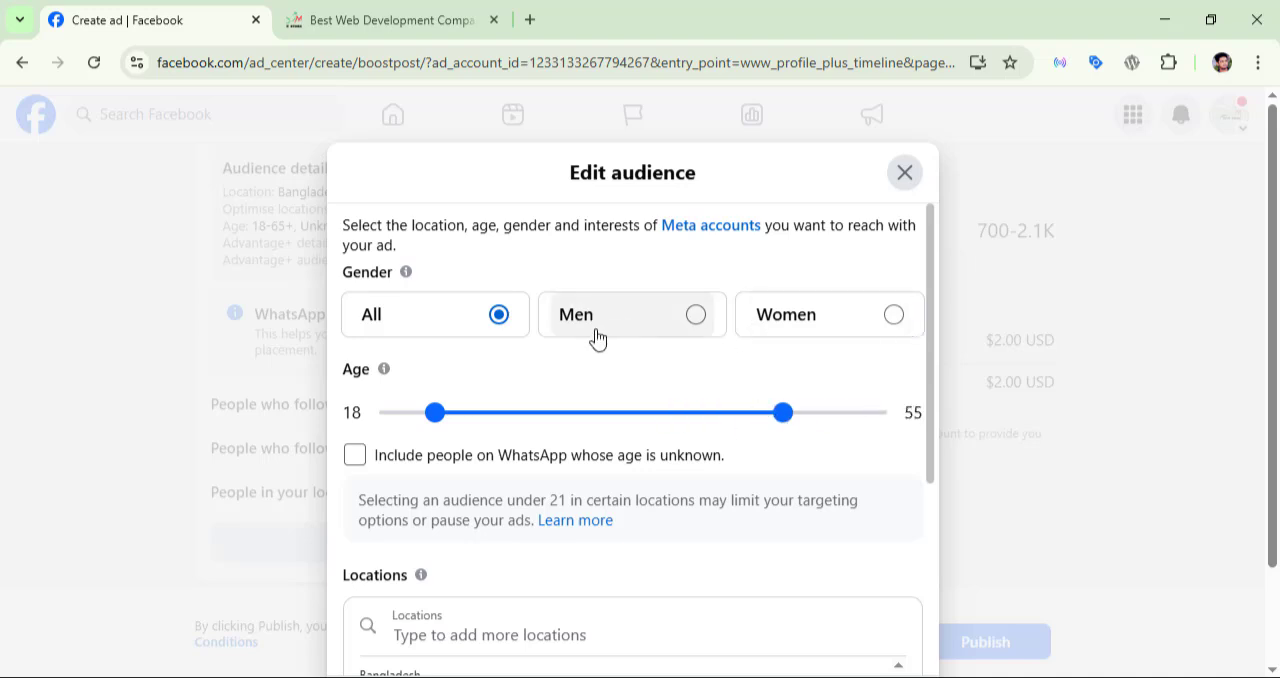
Step: Replace the audience's Dhaka location with a pin dropped on Dhaka in the map, using a 16 km radius
scroll(597, 340, "down", 3)
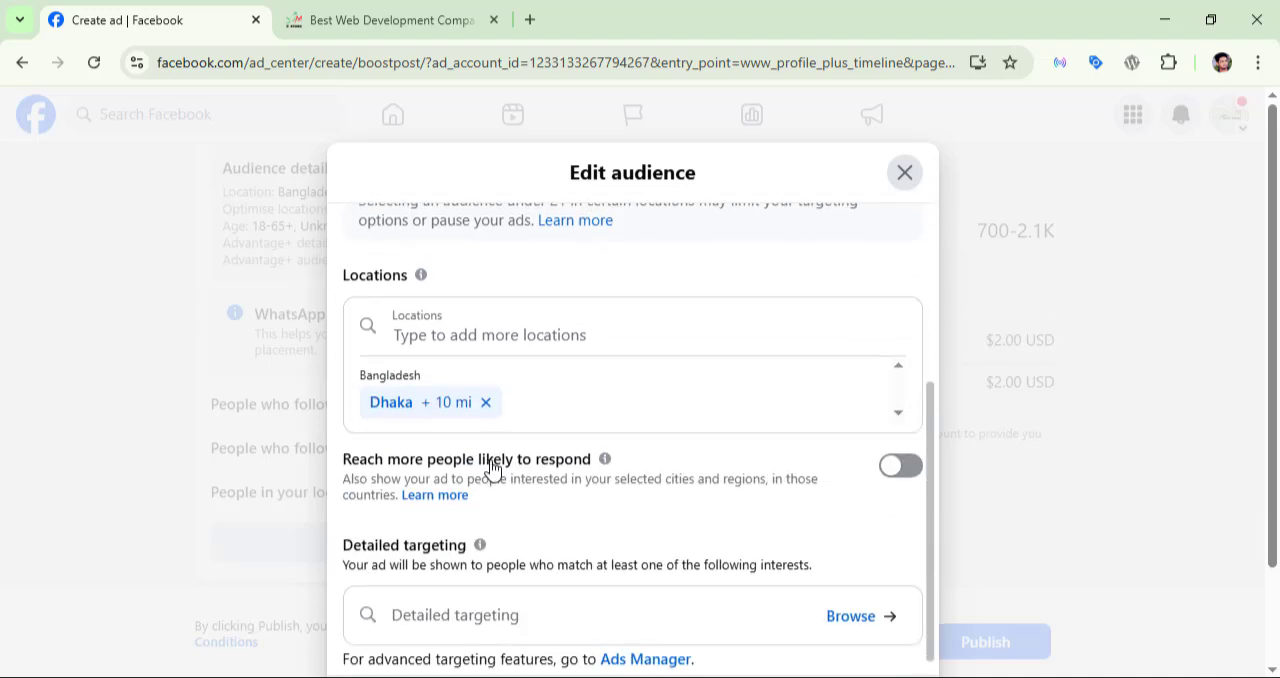
left_click(486, 404)
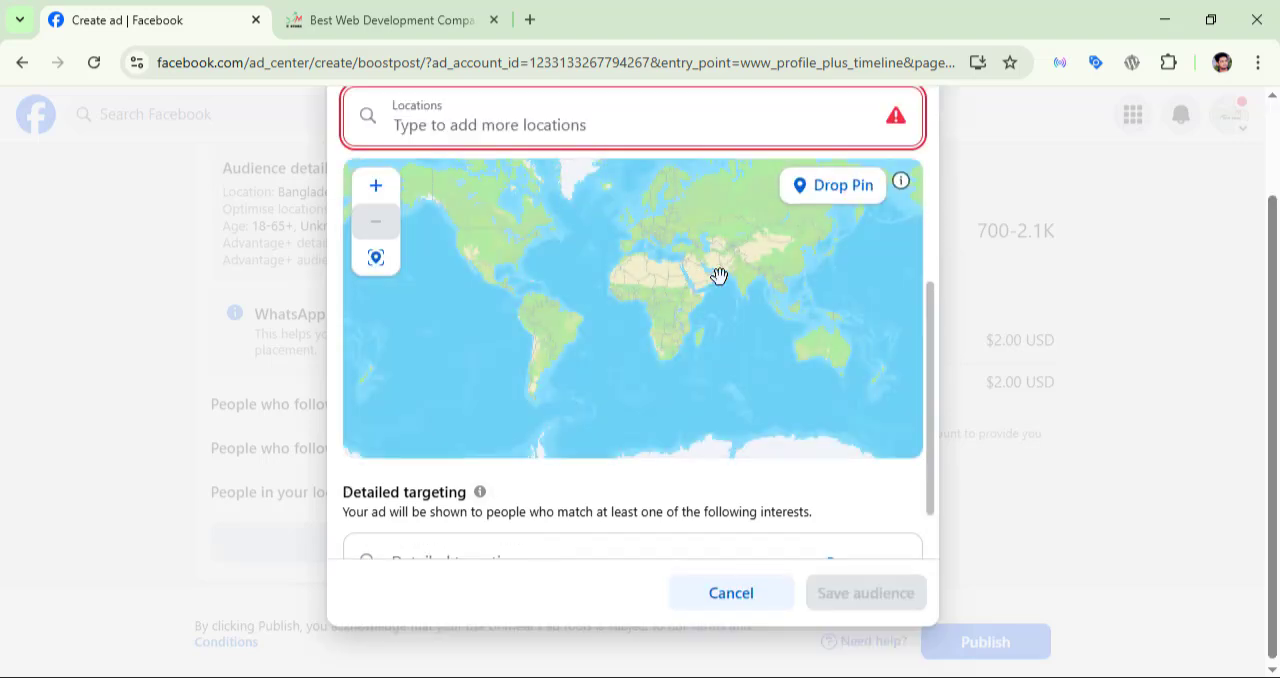
scroll(720, 276, "up", 3)
left_click_drag(783, 266, 400, 331)
scroll(706, 377, "up", 2)
scroll(705, 377, "up", 2)
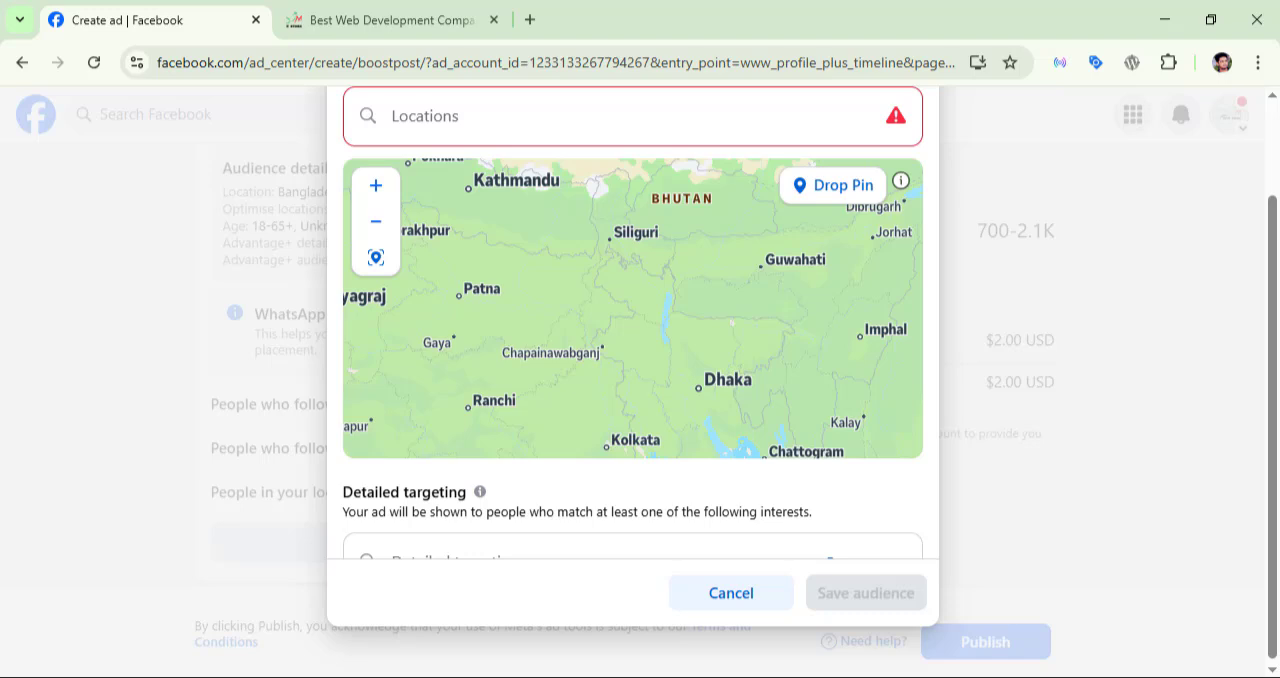
scroll(700, 380, "up", 5)
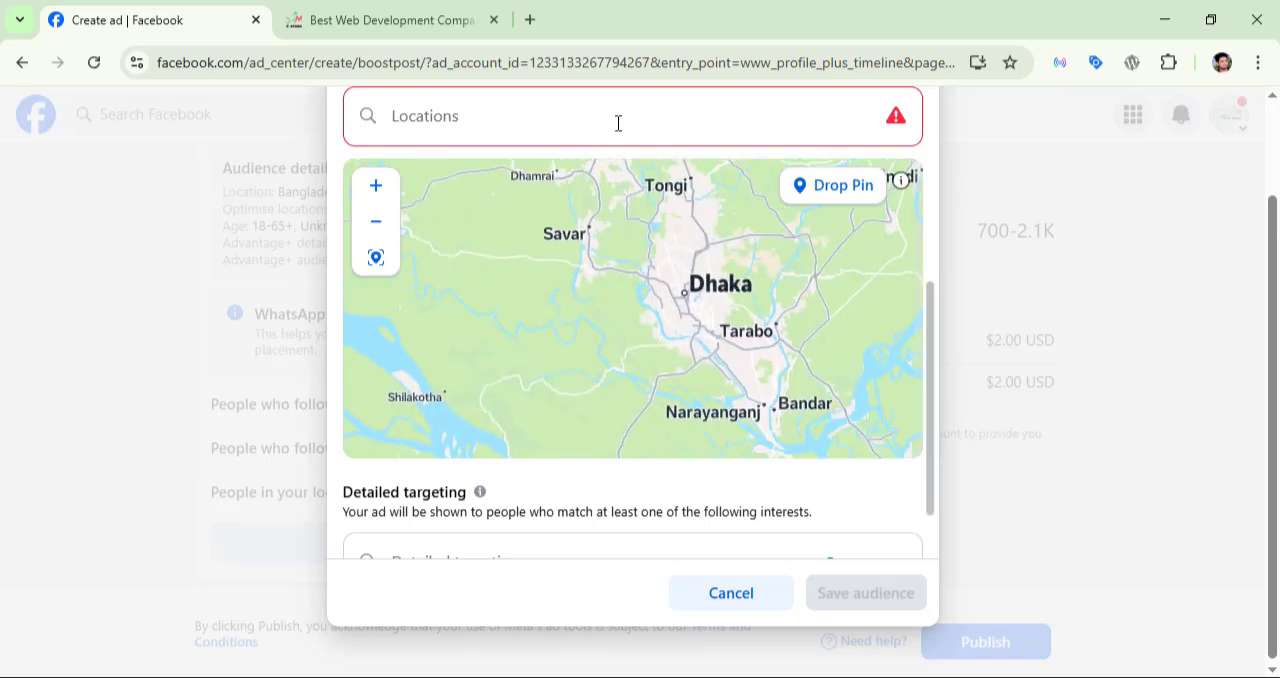
left_click(843, 185)
left_click(680, 285)
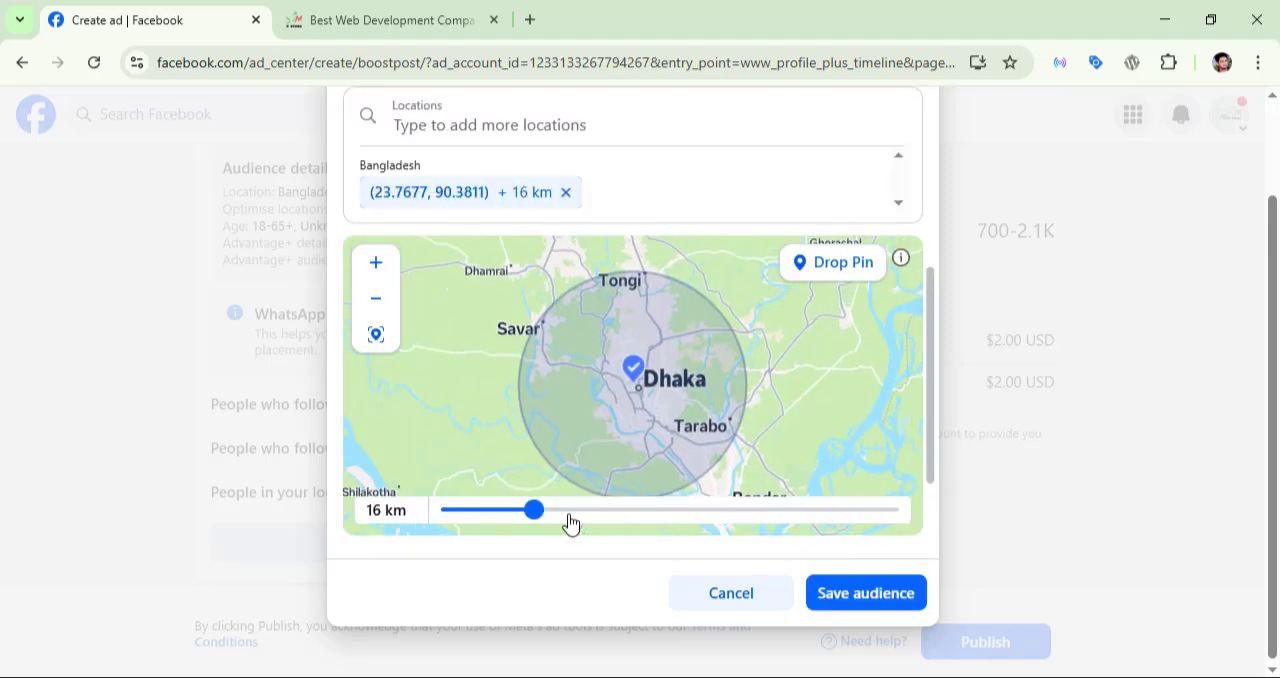
mouse_move(537, 510)
left_mouse_down()
mouse_move(594, 512)
mouse_move(530, 520)
left_mouse_up()
Step: Drop a second location pin near Chattogram on the audience map with a 16 km radius
scroll(820, 111, "down", 3)
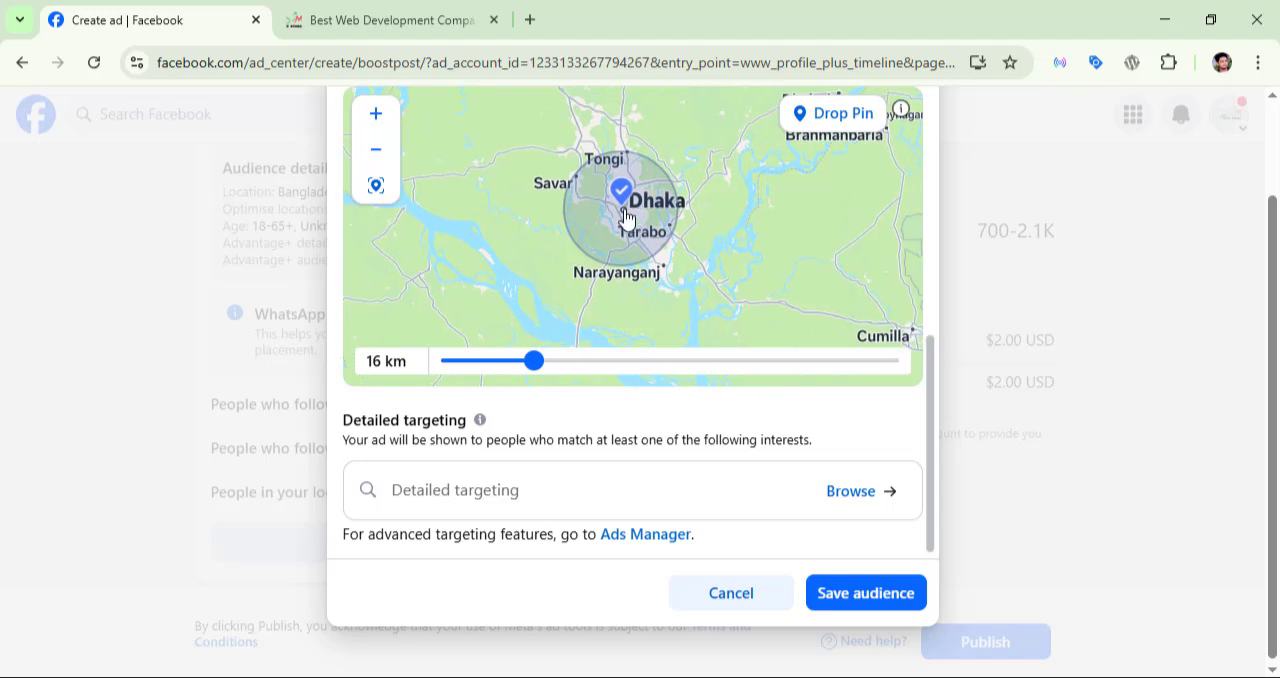
left_click_drag(605, 181, 648, 265)
left_click_drag(521, 171, 619, 218)
scroll(619, 218, "down", 2)
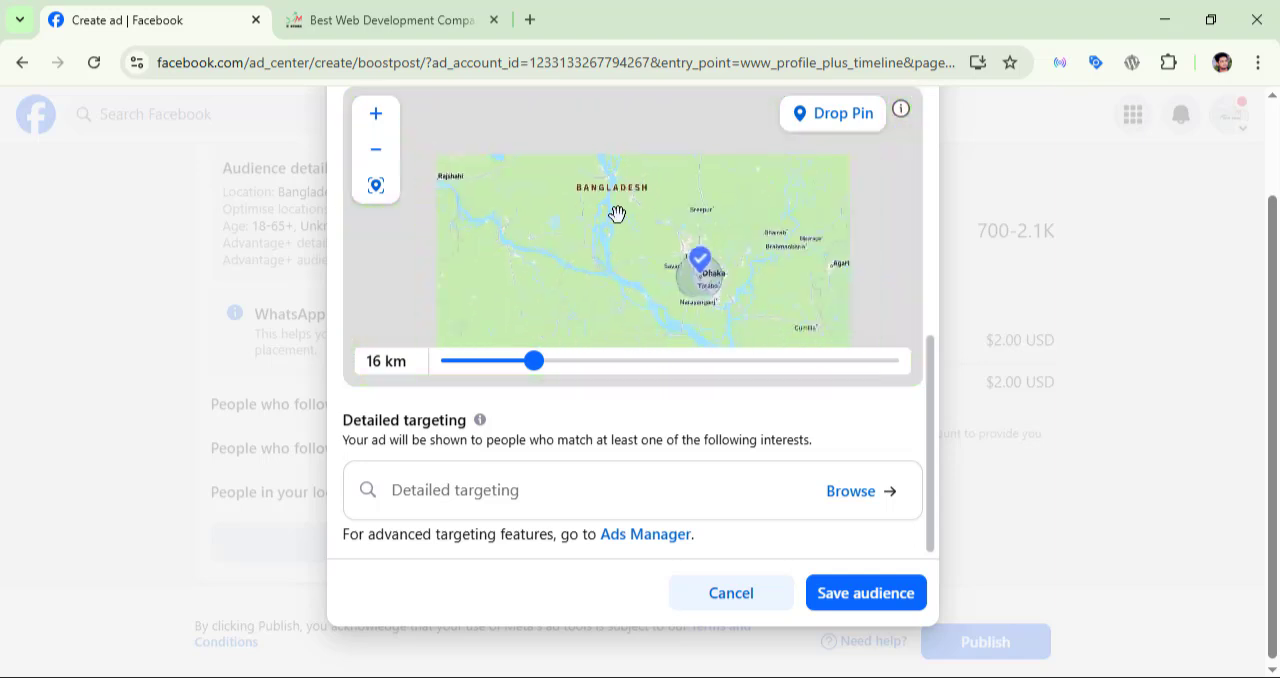
left_click(810, 122)
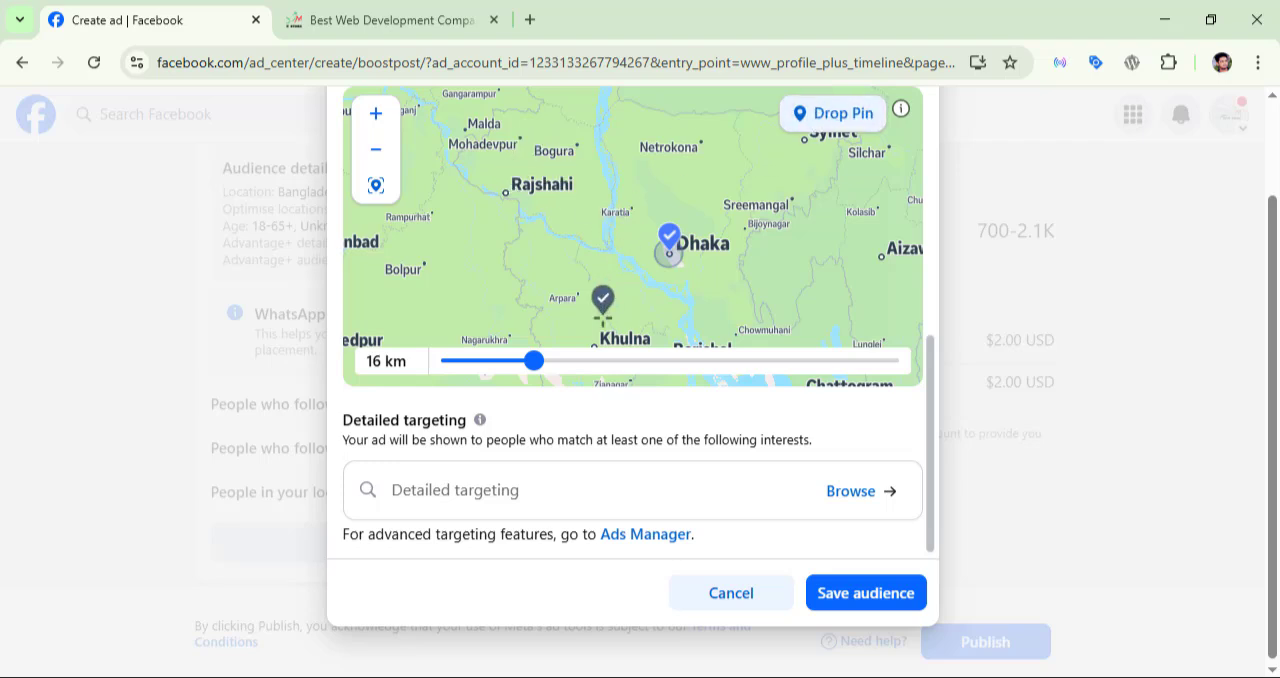
scroll(809, 229, "up", 2)
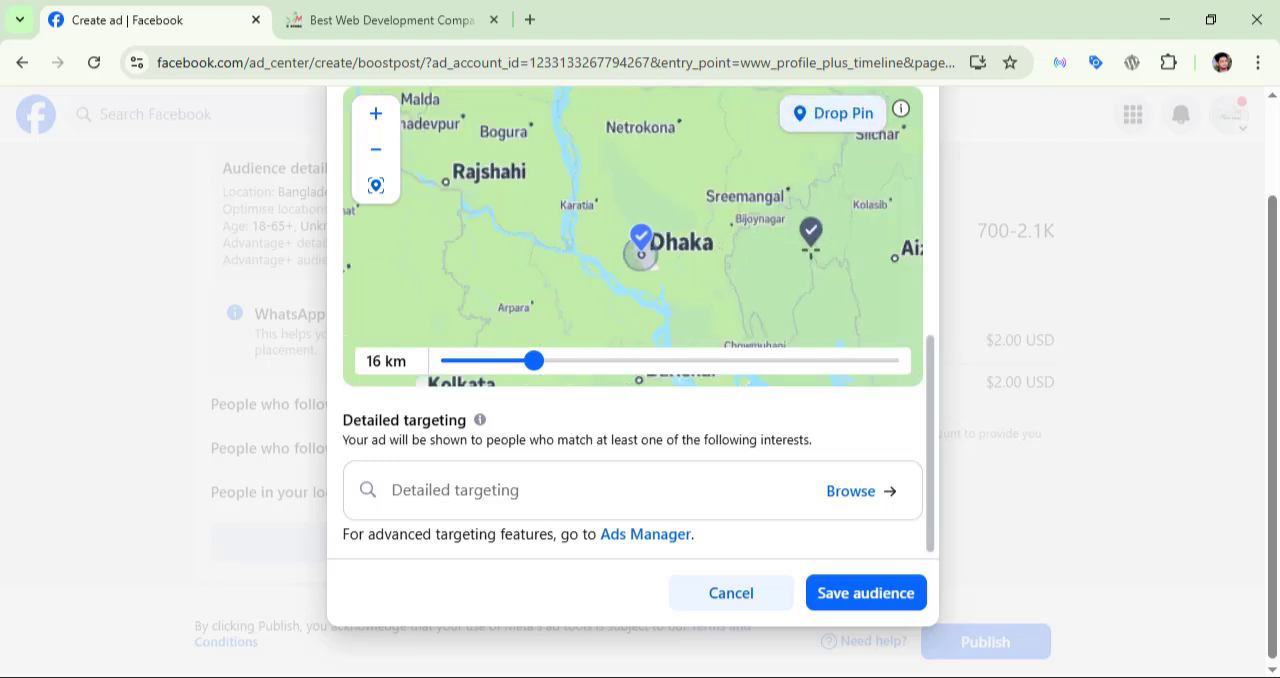
scroll(566, 240, "down", 3)
scroll(655, 270, "down", 1)
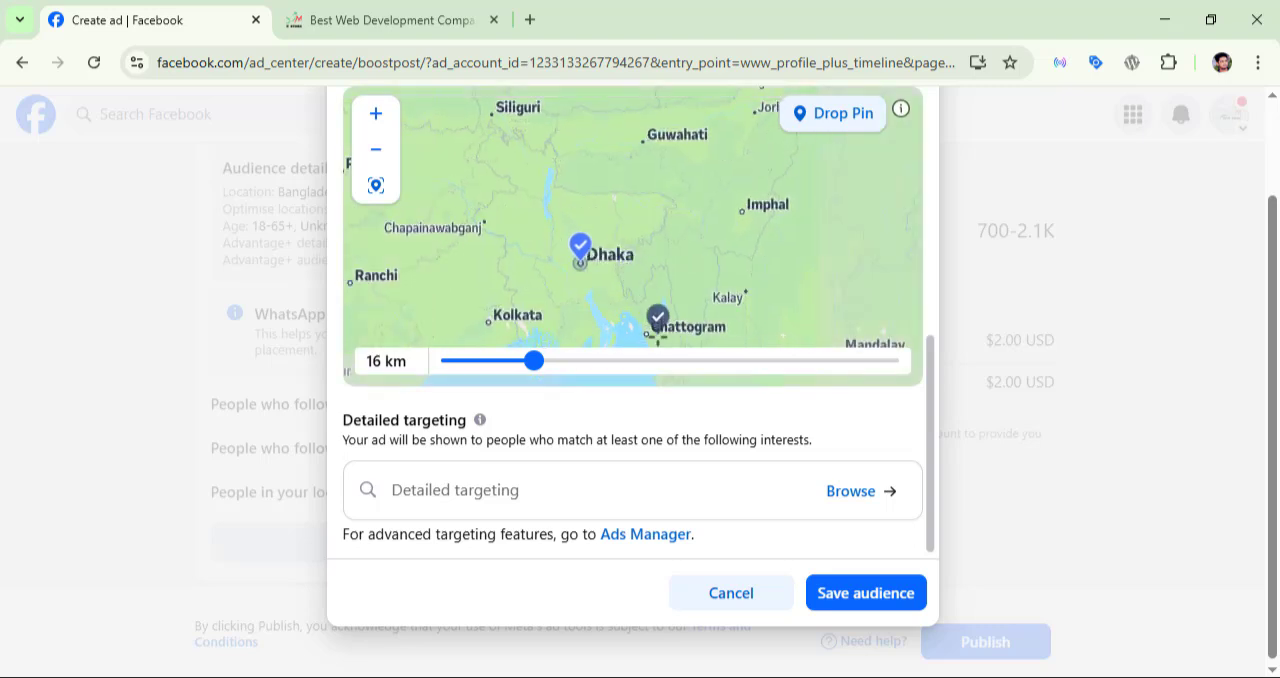
left_click(646, 328)
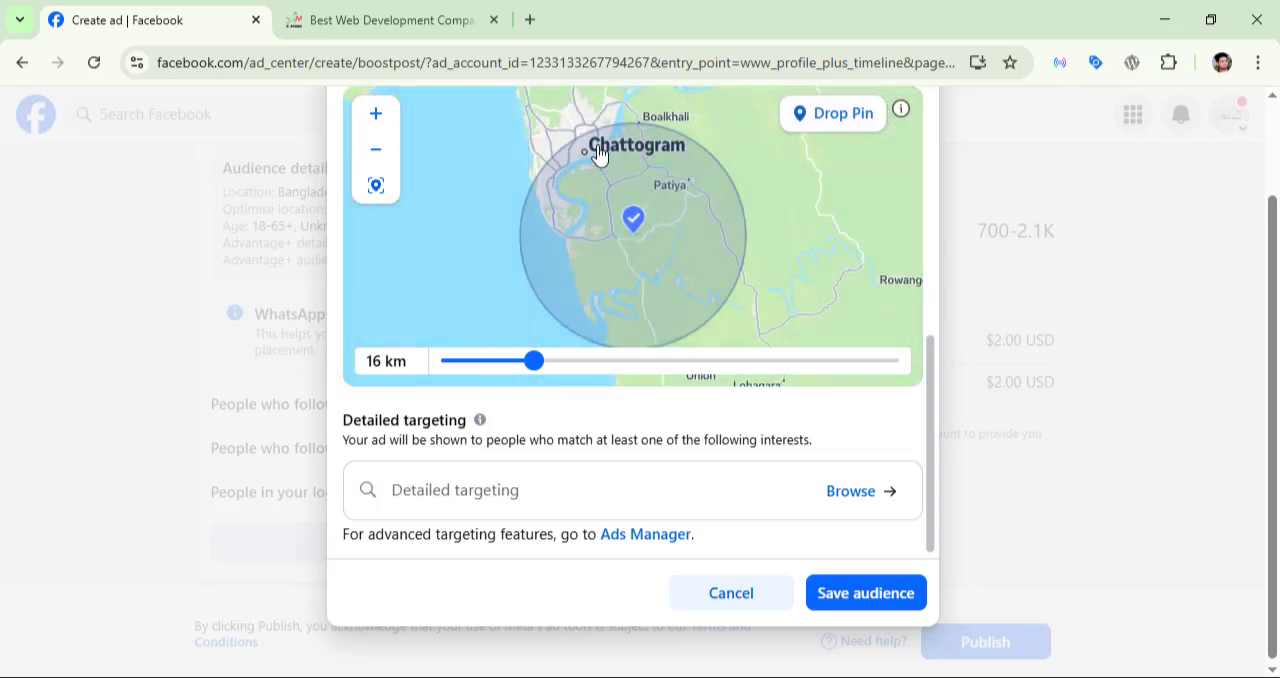
scroll(610, 220, "down", 1)
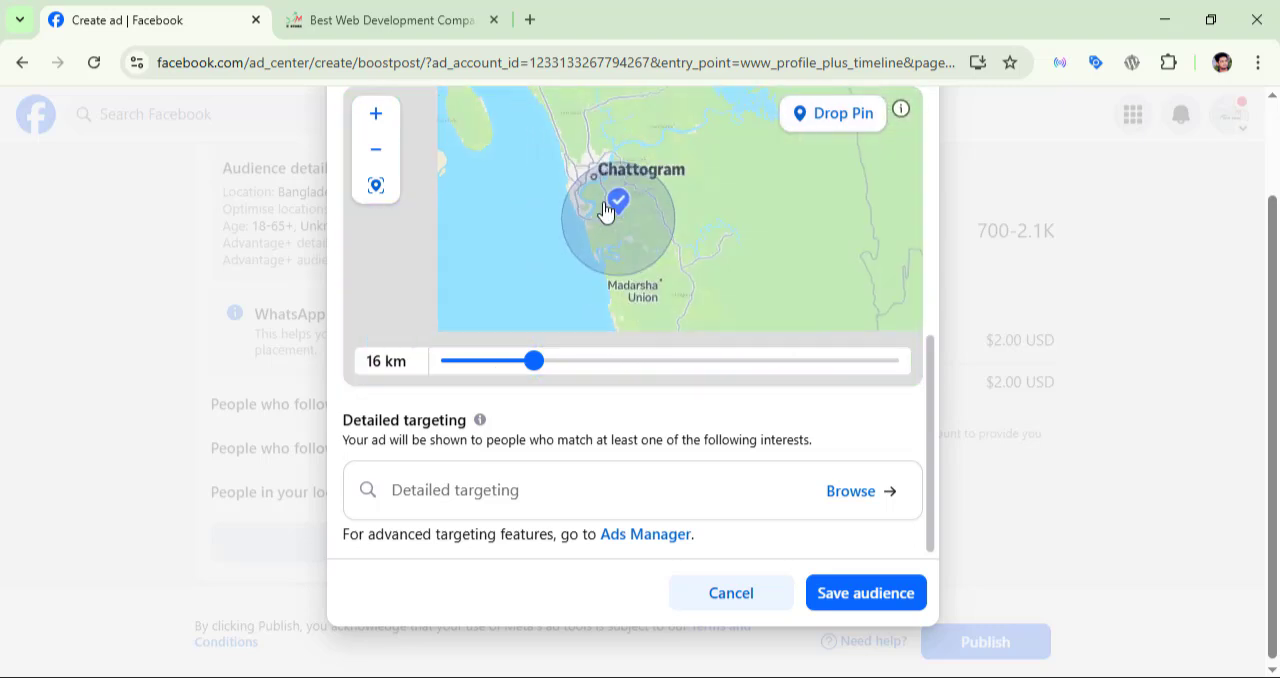
scroll(606, 209, "down", 2)
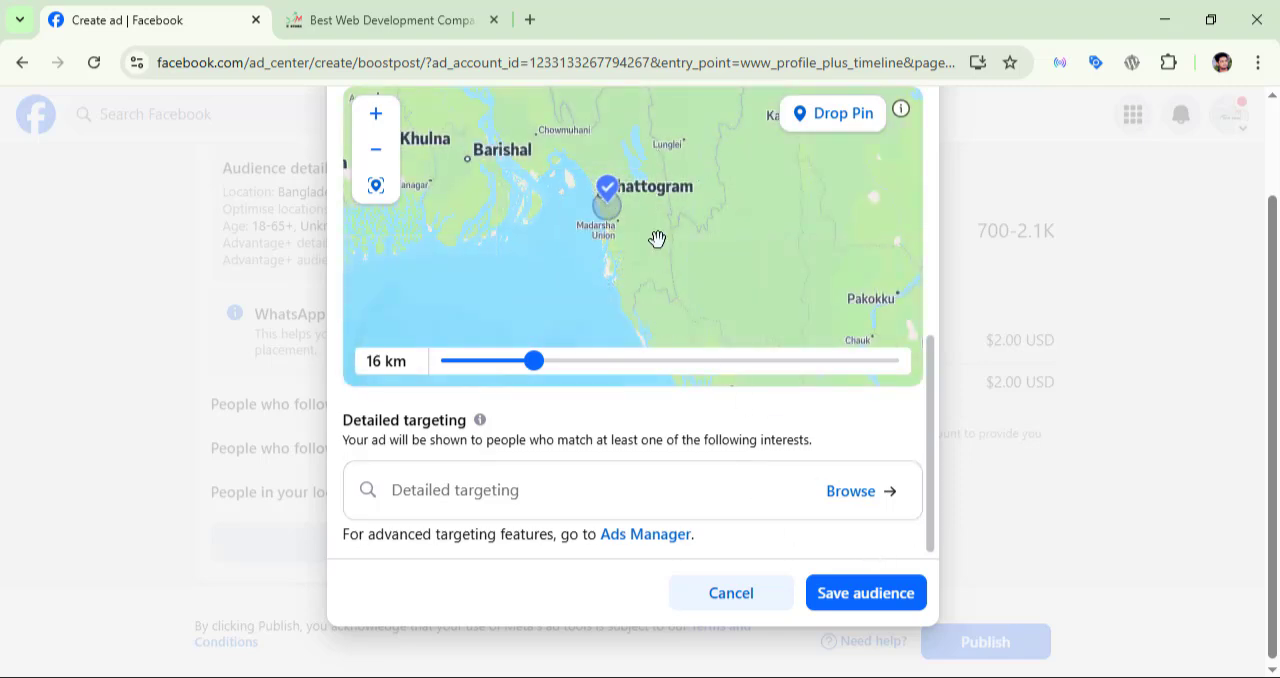
Step: Leave the detailed targeting interests empty and save the edited audience
scroll(610, 477, "down", 1)
left_click(518, 478)
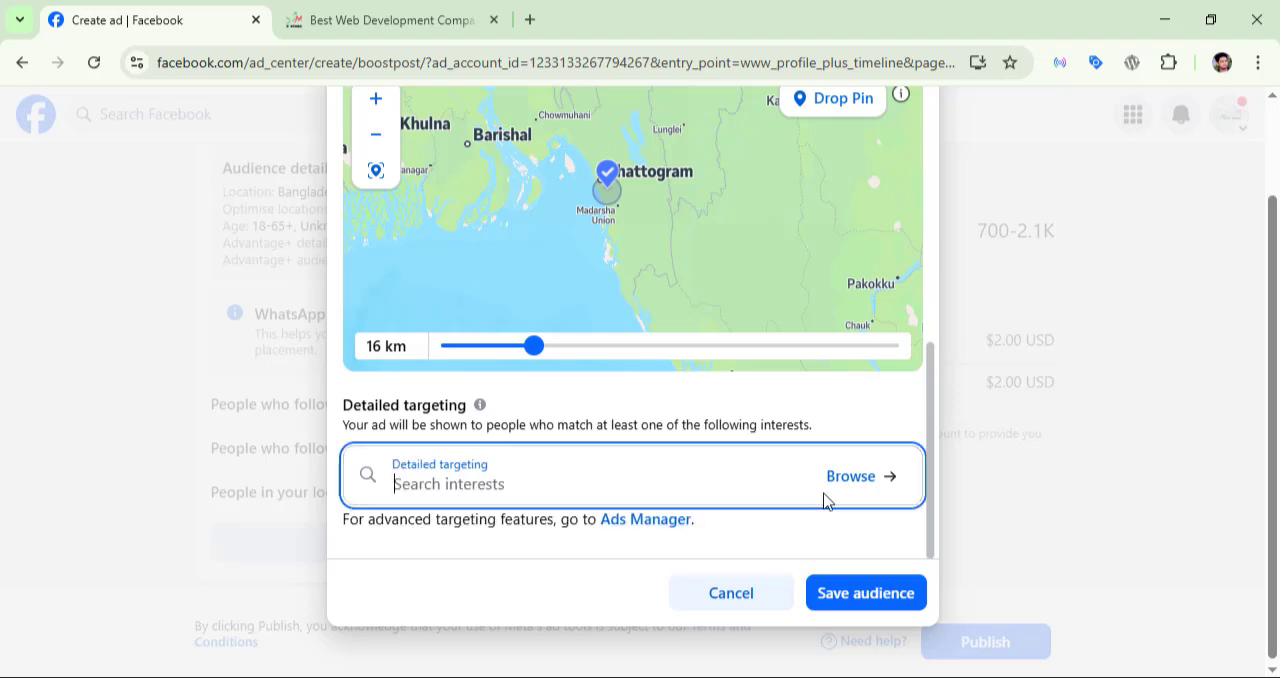
scroll(906, 220, "up", 3)
left_click(906, 175)
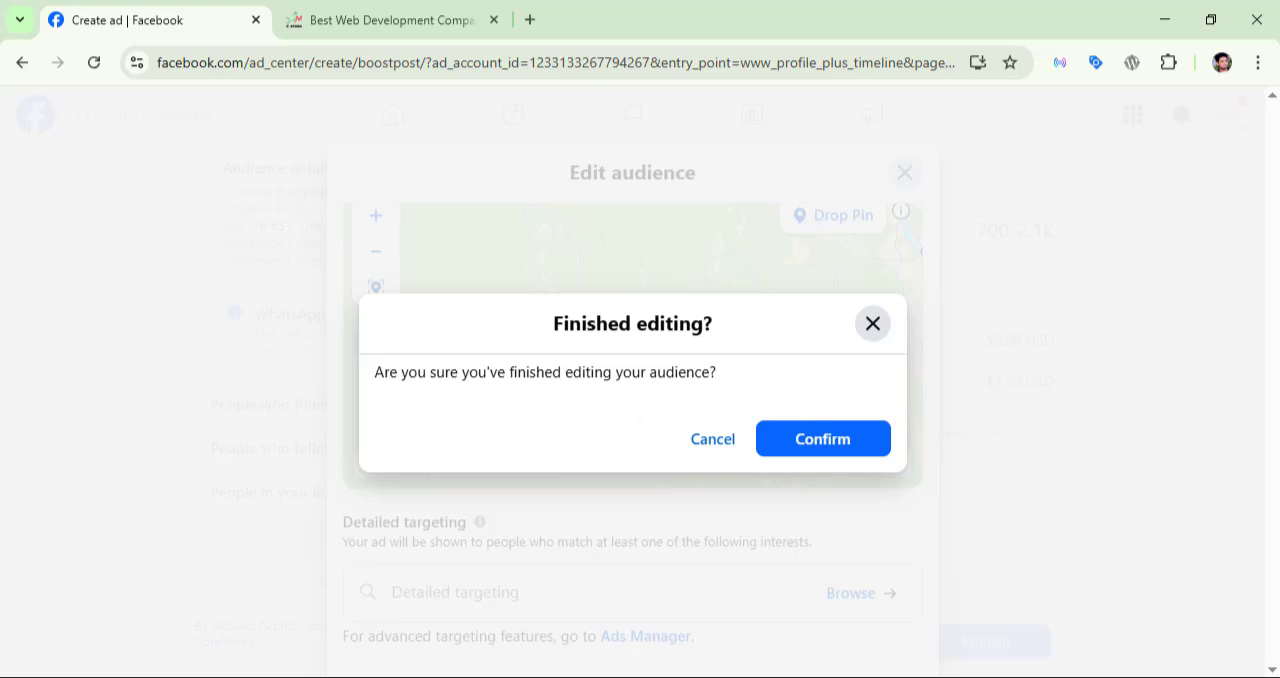
left_click(872, 323)
left_click(874, 606)
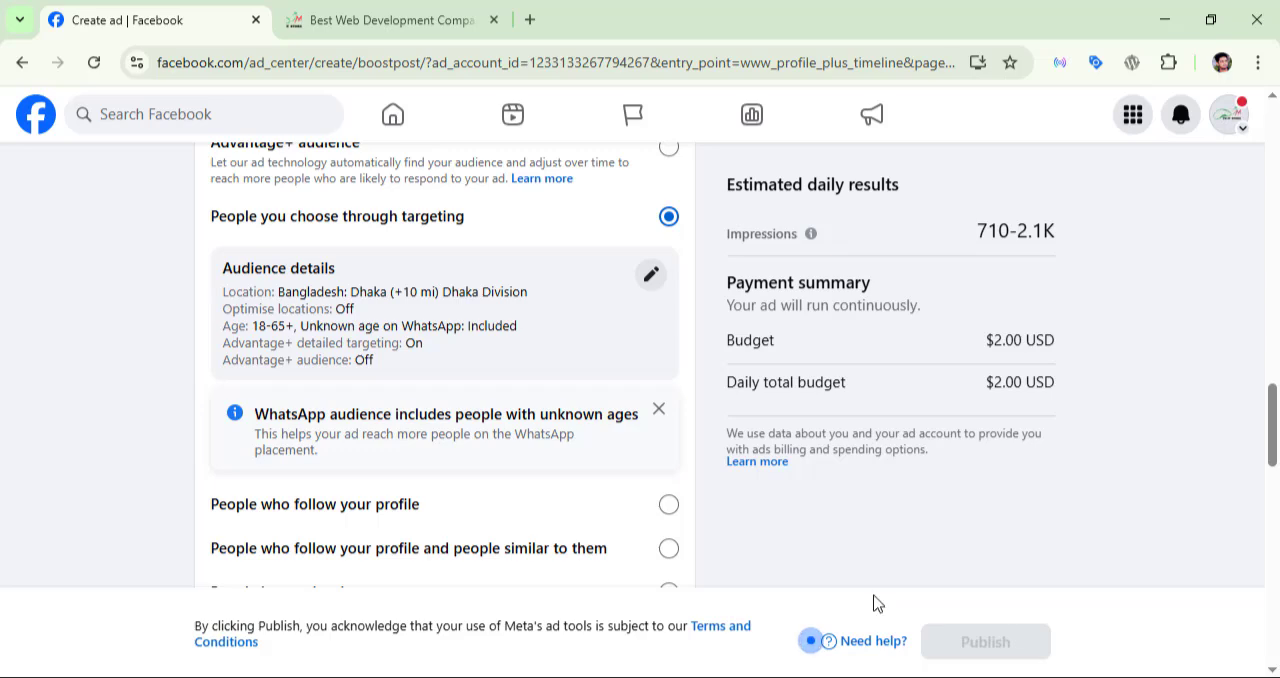
Step: Switch the ad's duration from running continuously to a chosen end date and set it to 5 days
scroll(543, 455, "down", 6)
scroll(540, 458, "down", 2)
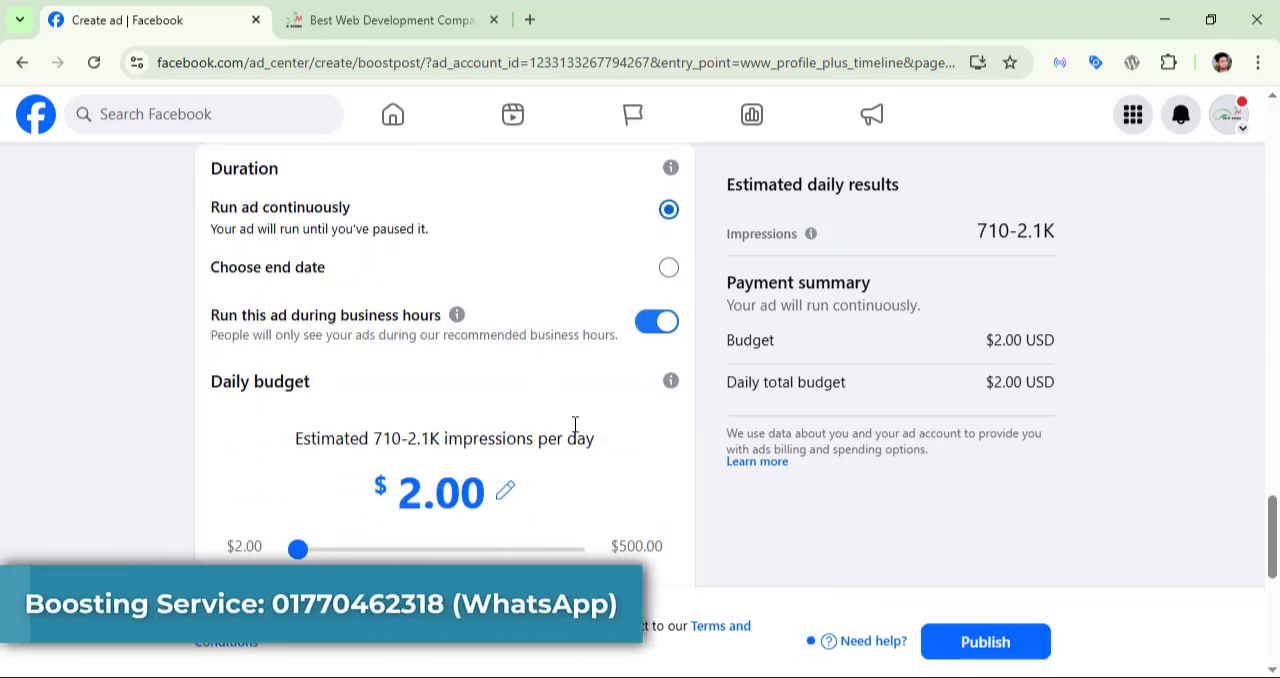
left_click(652, 276)
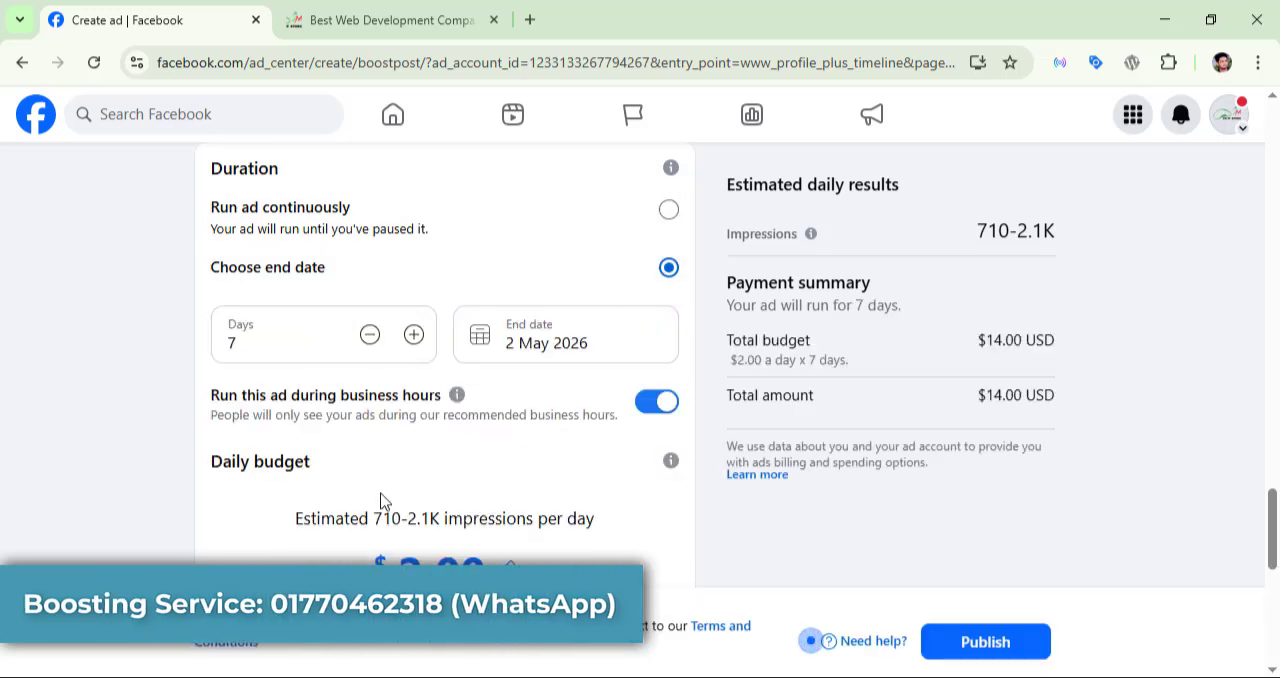
scroll(381, 500, "down", 2)
scroll(558, 413, "up", 1)
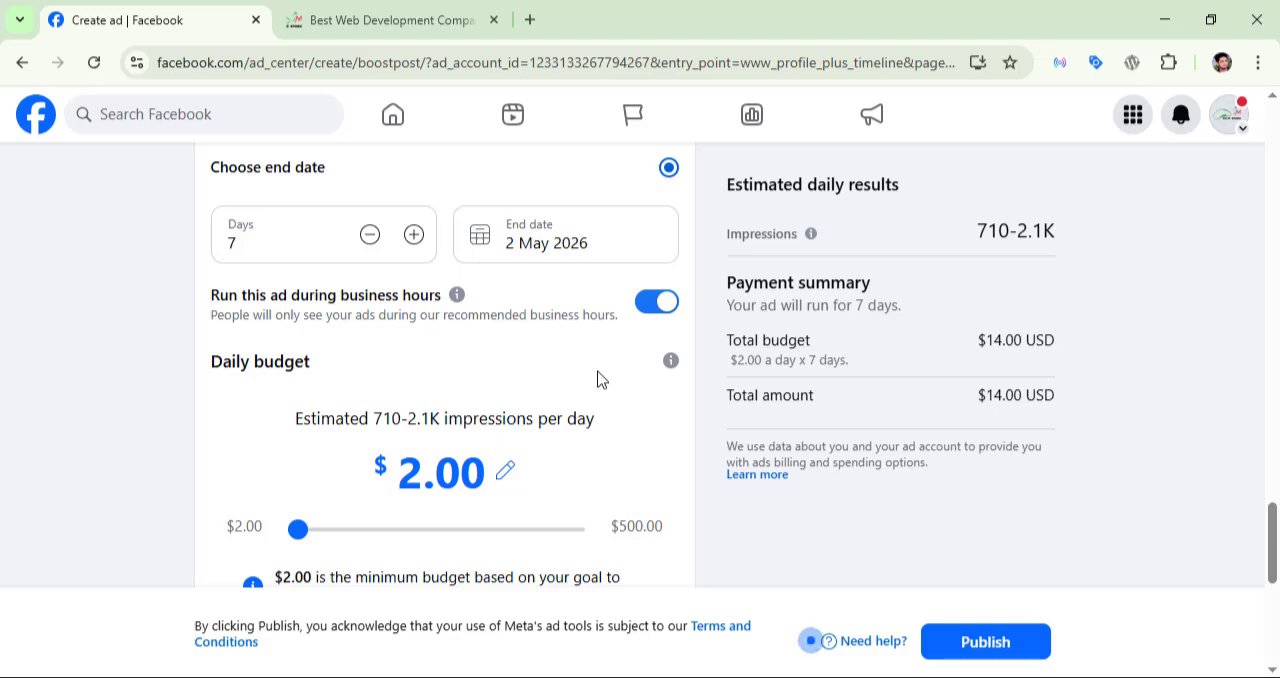
scroll(360, 356, "down", 2)
scroll(357, 355, "up", 2)
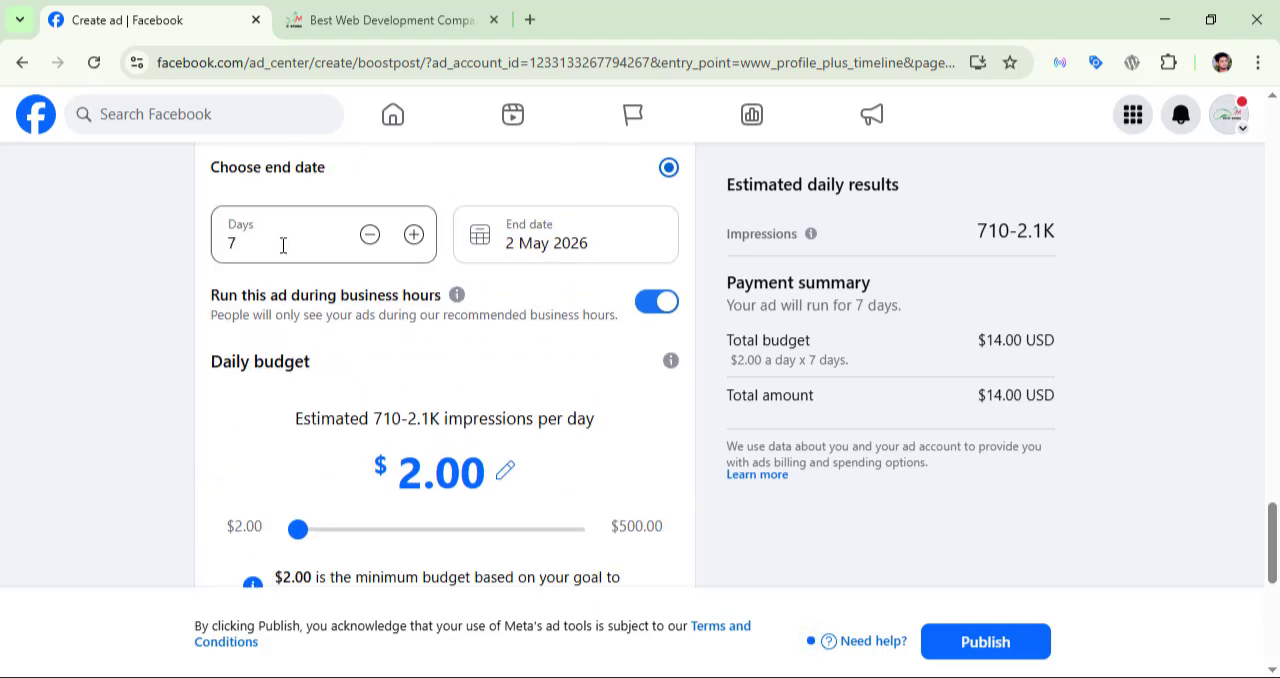
double_click(283, 246)
type("5")
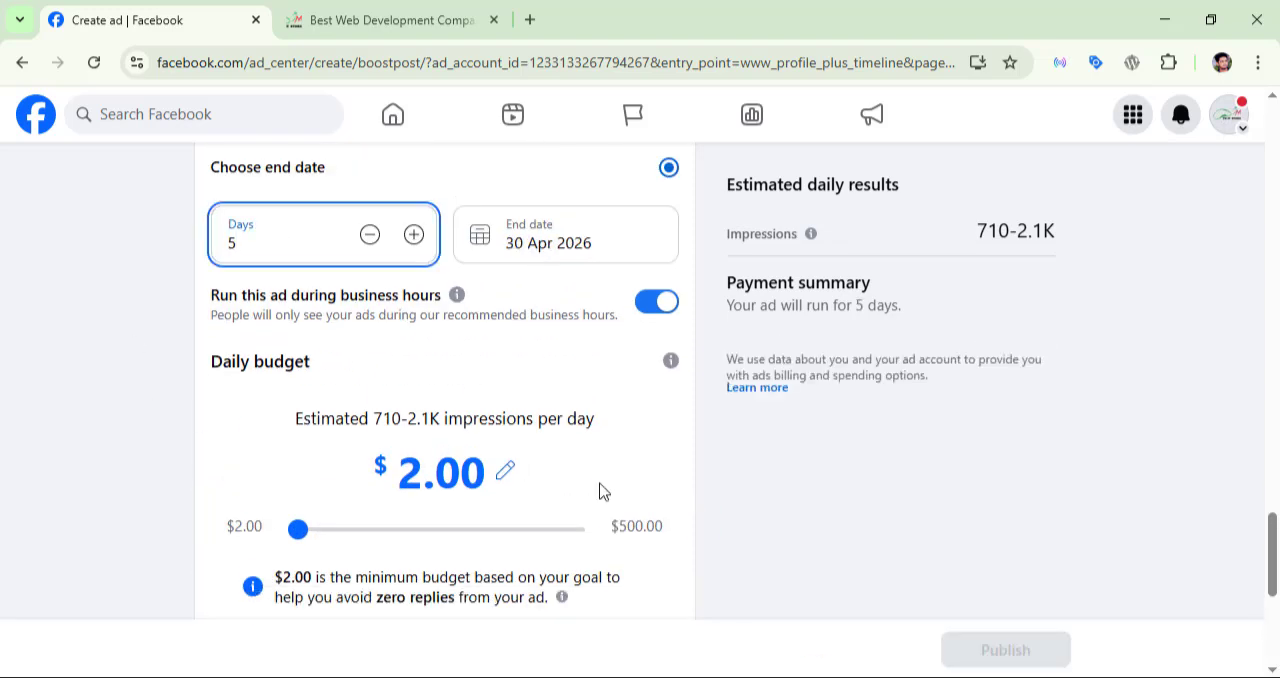
Step: Review the boost's payment summary and the explanation of estimated impressions, dismissing the Eye Saver break reminder
left_click(188, 442)
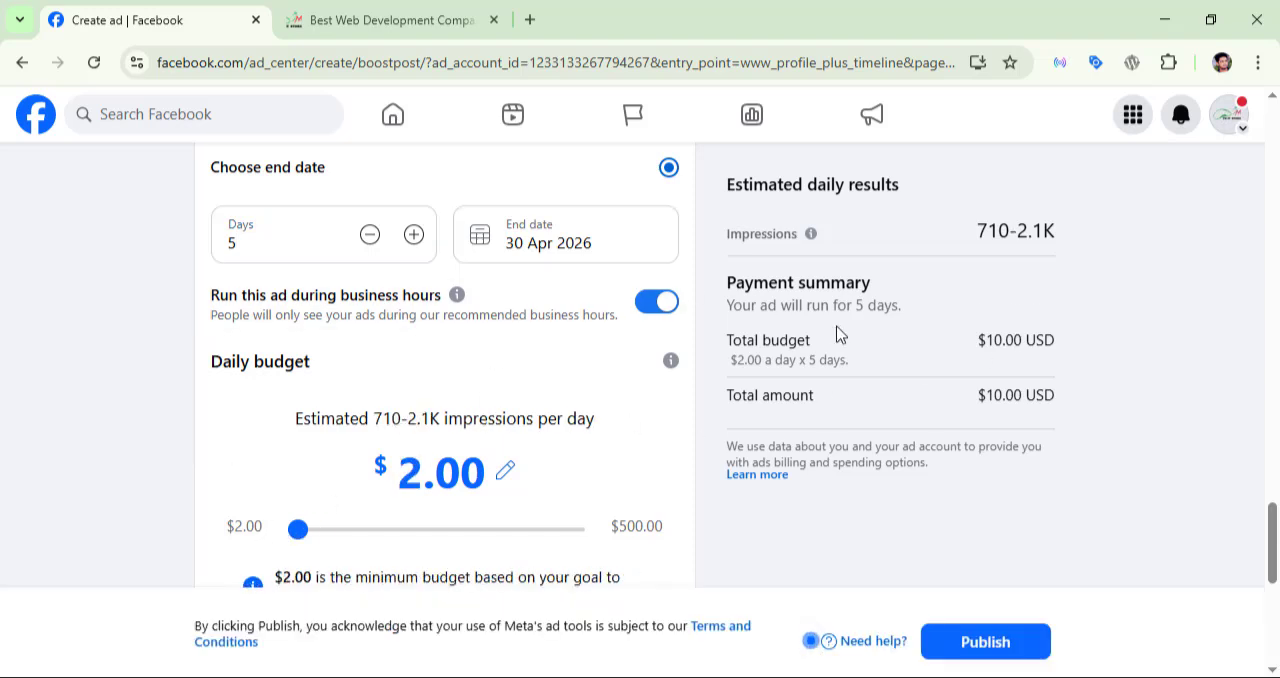
scroll(463, 416, "down", 1)
scroll(463, 416, "up", 1)
mouse_move(812, 236)
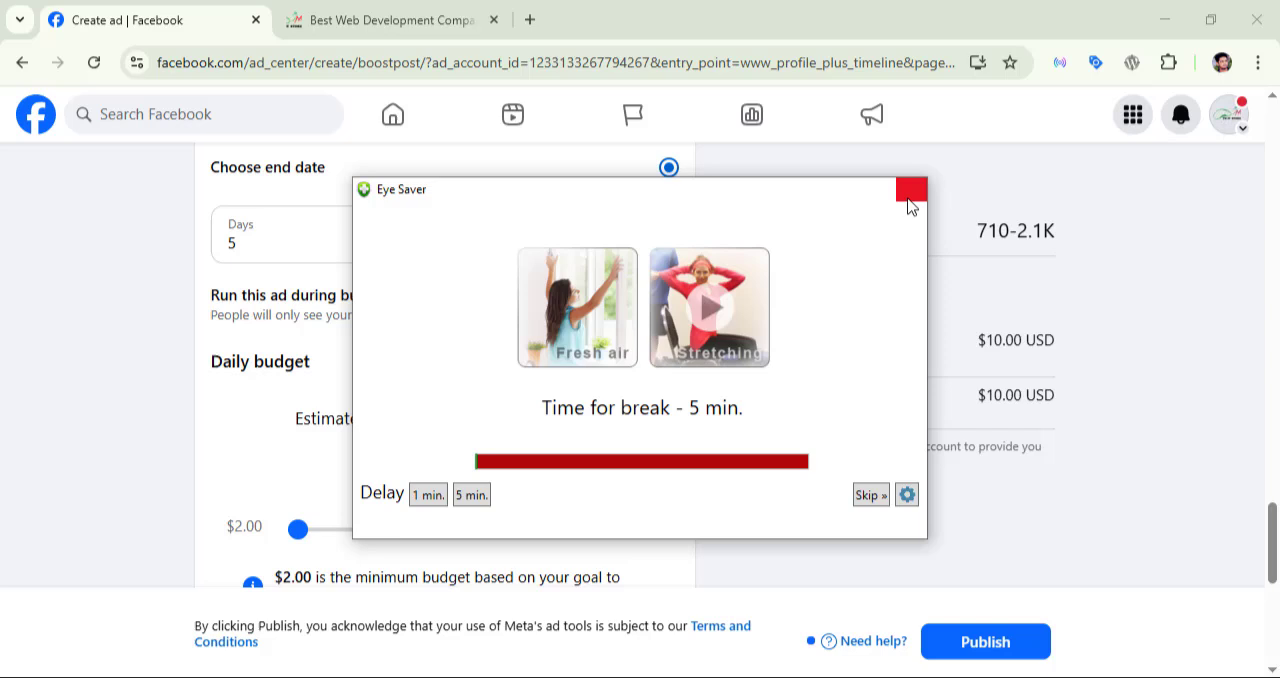
left_click(911, 190)
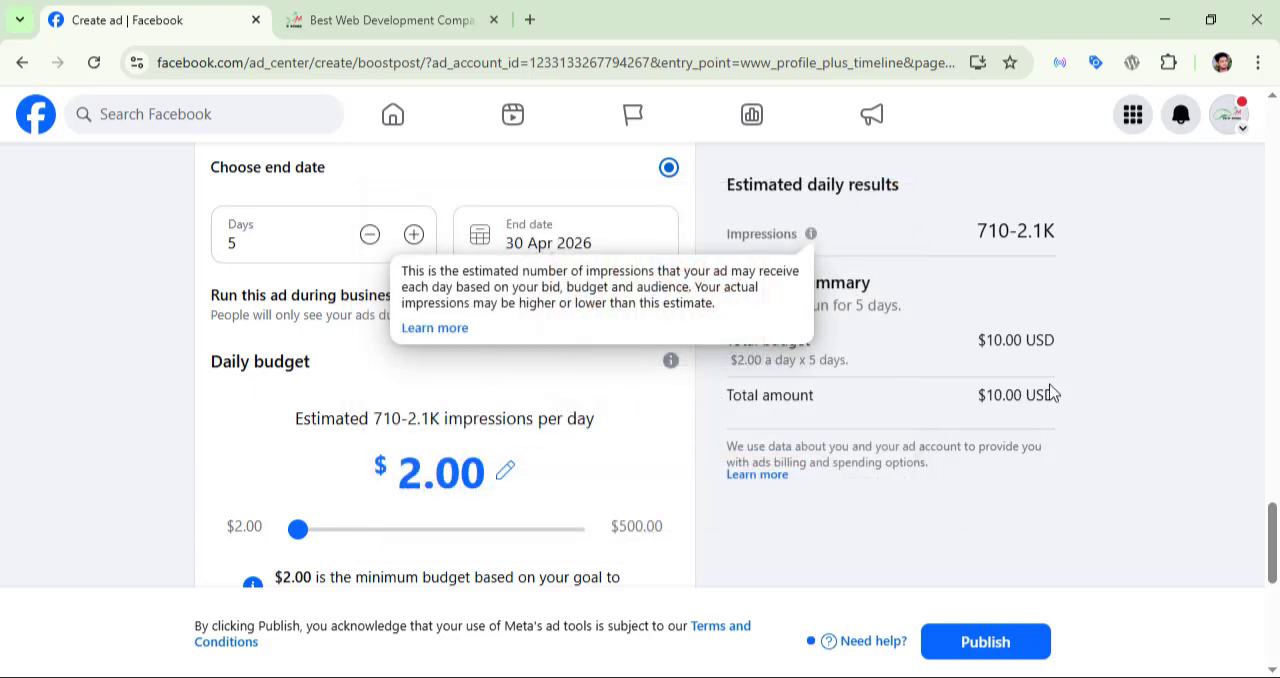
left_click(1135, 280)
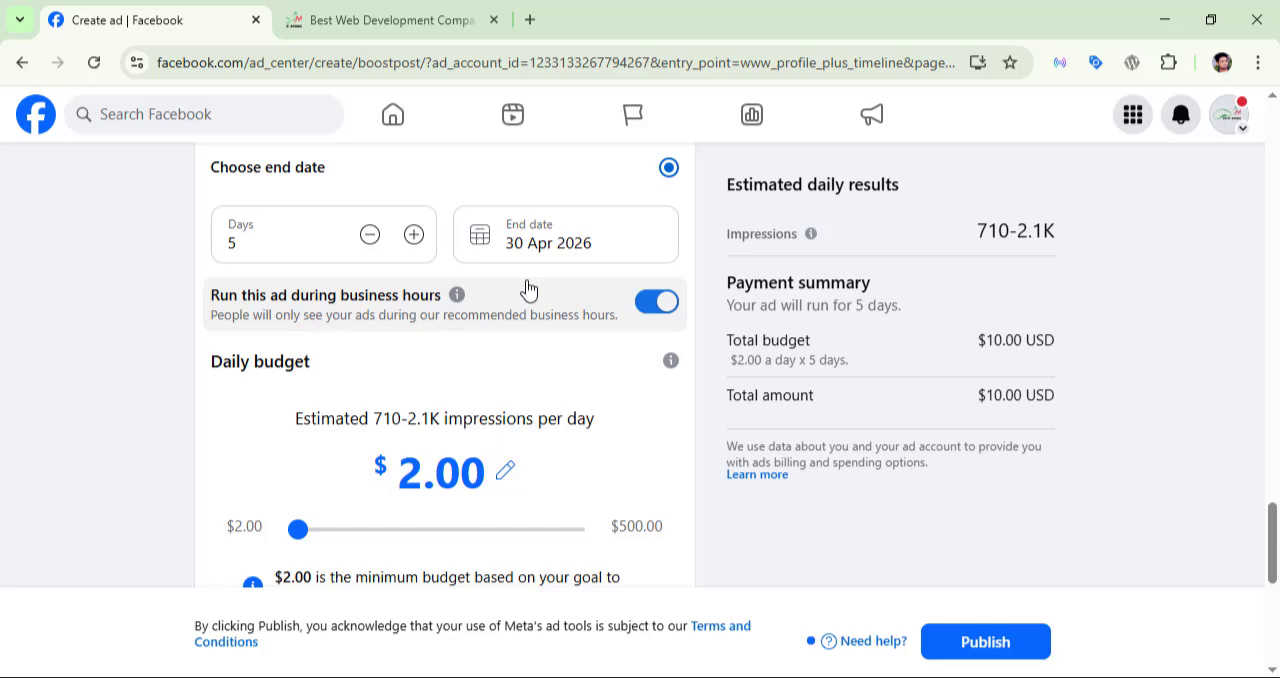
Step: Turn off Advantage+ placements to inspect the manual placement options, and turn Advantage+ placements back on
scroll(529, 289, "down", 5)
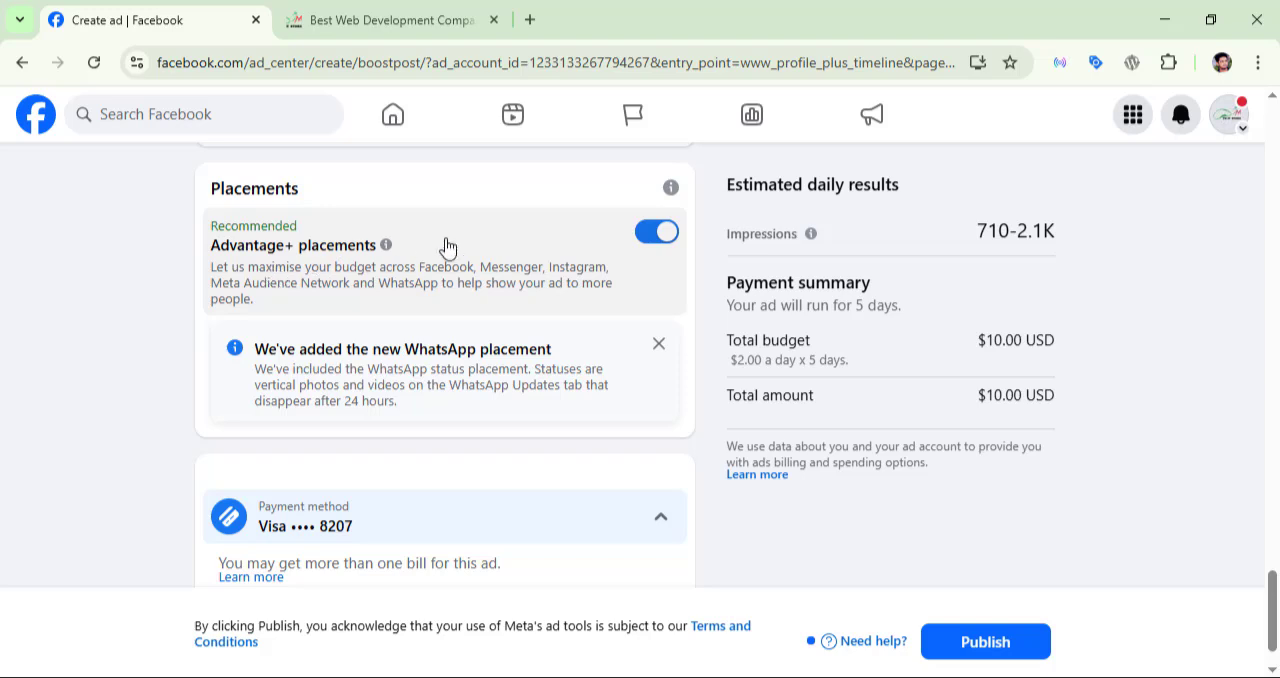
left_click(669, 237)
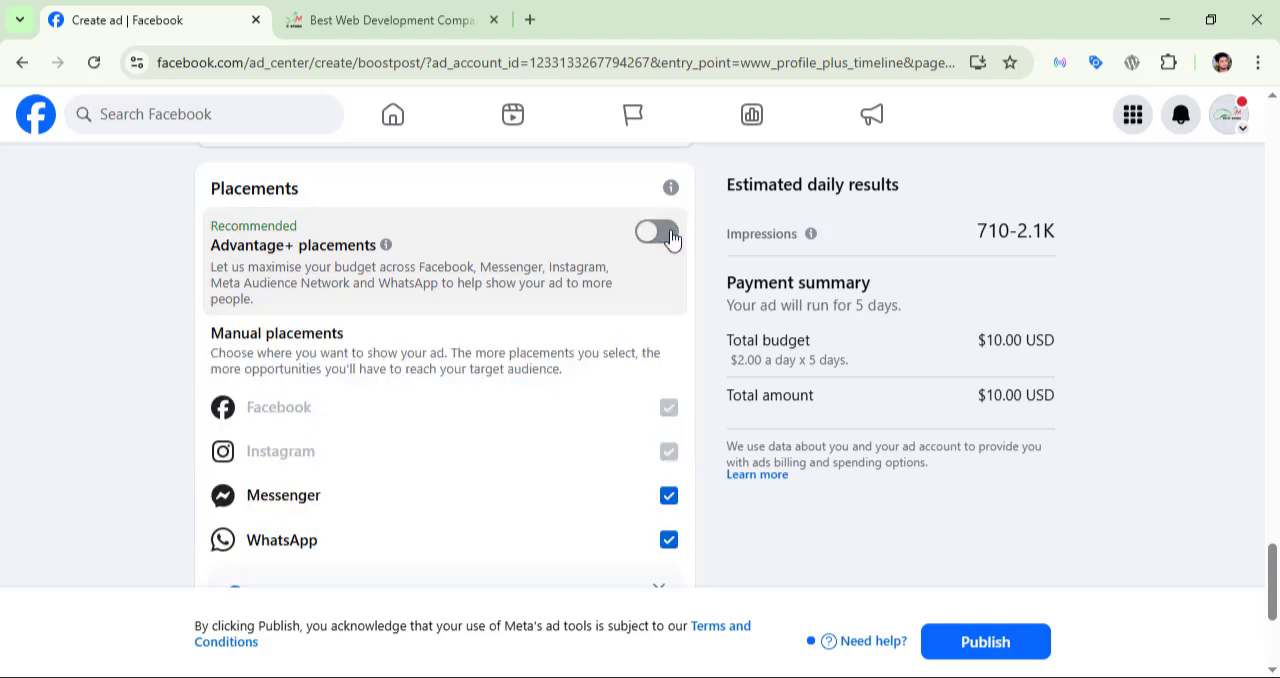
scroll(671, 240, "down", 1)
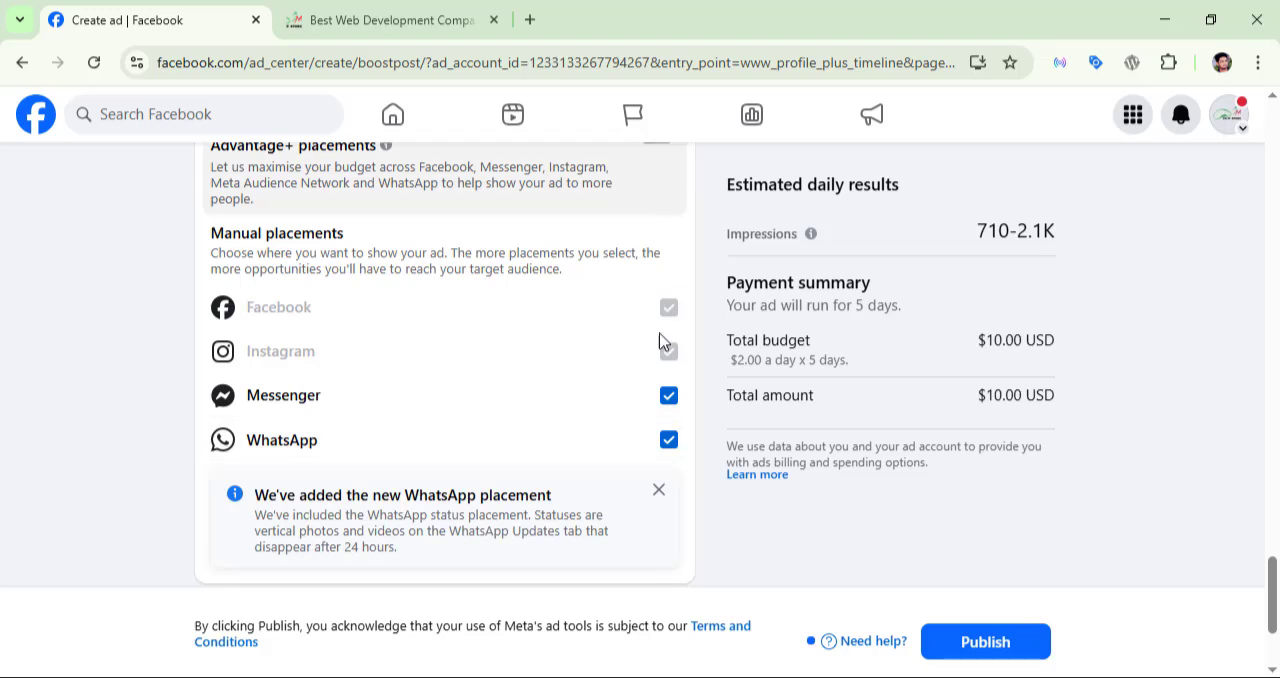
scroll(672, 450, "up", 1)
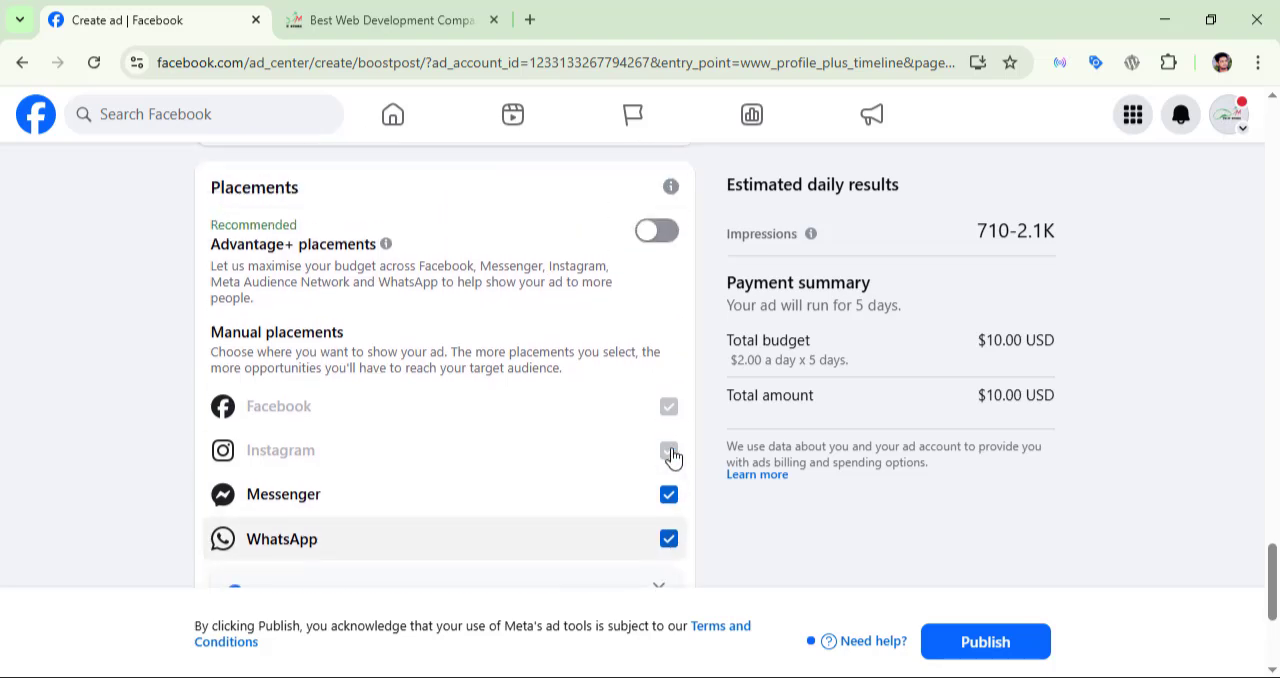
scroll(672, 455, "down", 1)
scroll(663, 269, "up", 1)
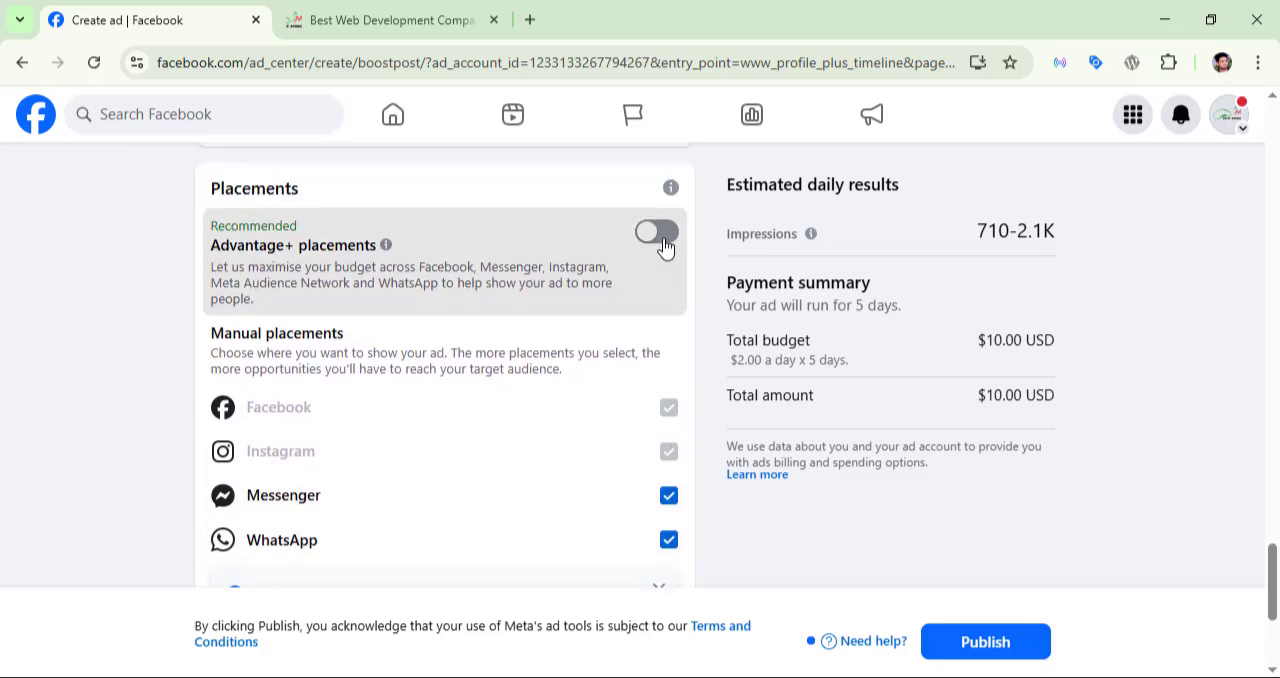
left_click(660, 236)
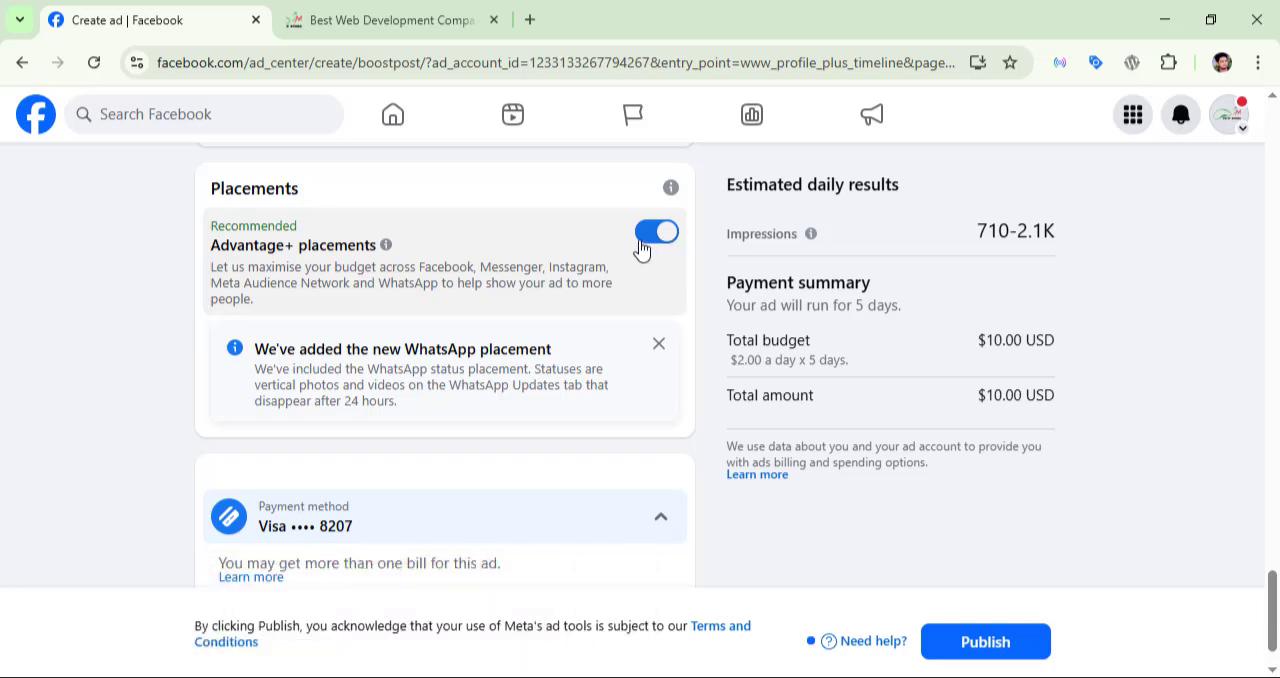
Step: Review the boost setup from the payment method back through the messaging apps to the goal
scroll(648, 270, "down", 1)
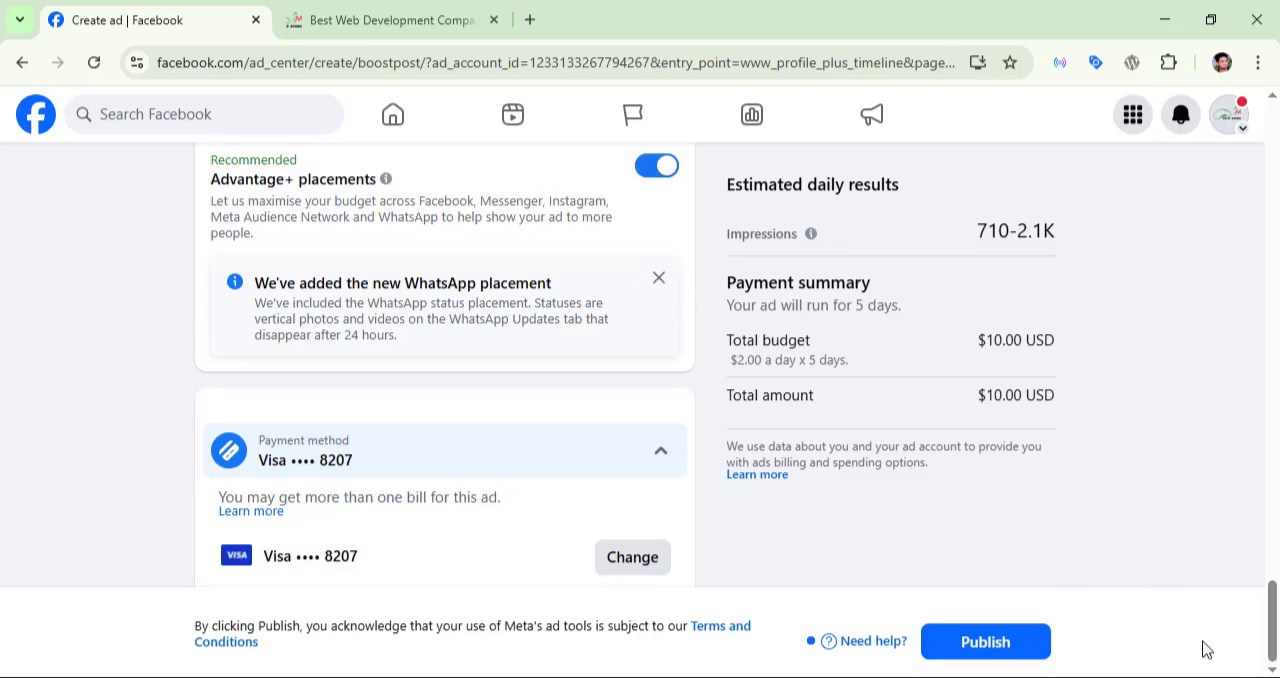
scroll(569, 497, "up", 10)
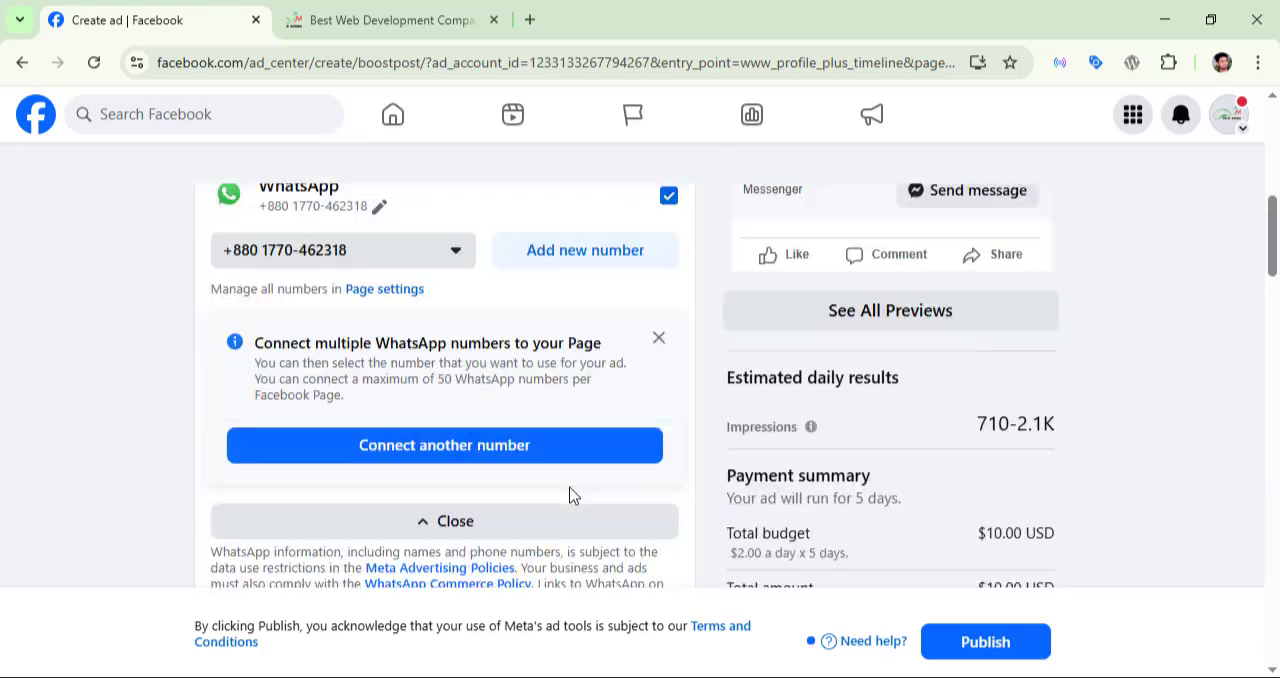
scroll(569, 497, "up", 6)
scroll(569, 497, "down", 5)
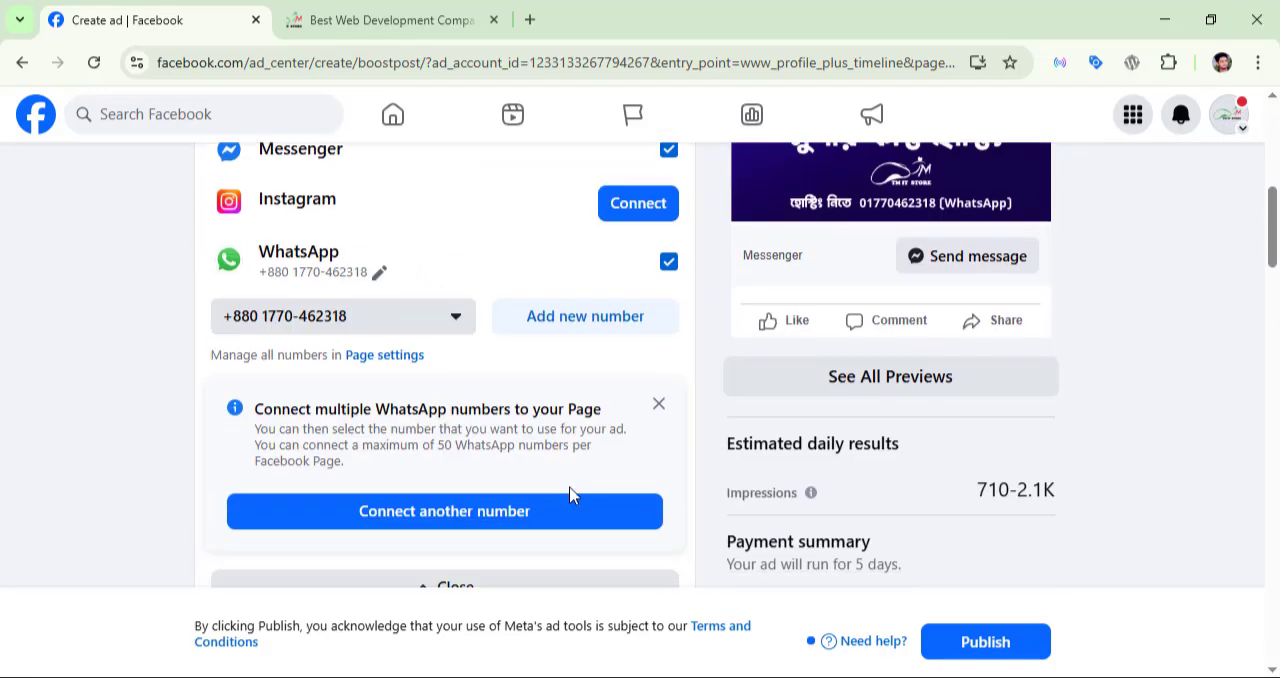
scroll(569, 497, "up", 10)
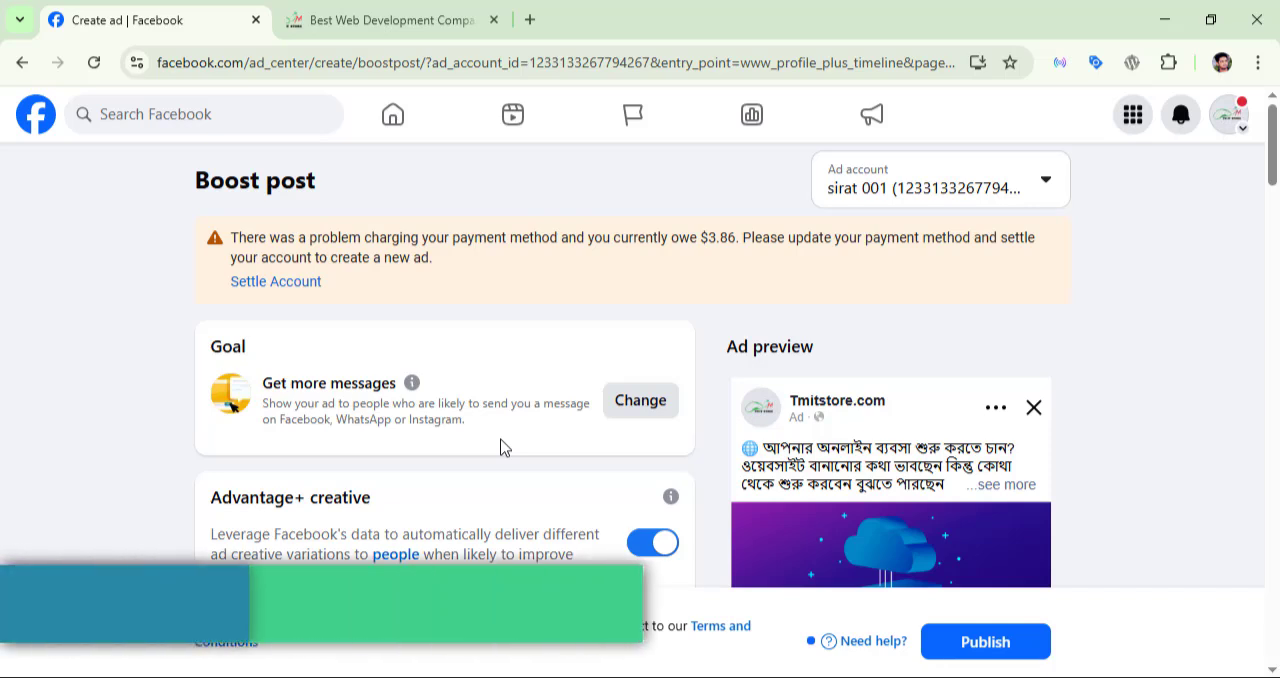
Step: Switch to the tmitstore.com website and look over its theme listings and home page banner
left_click(368, 22)
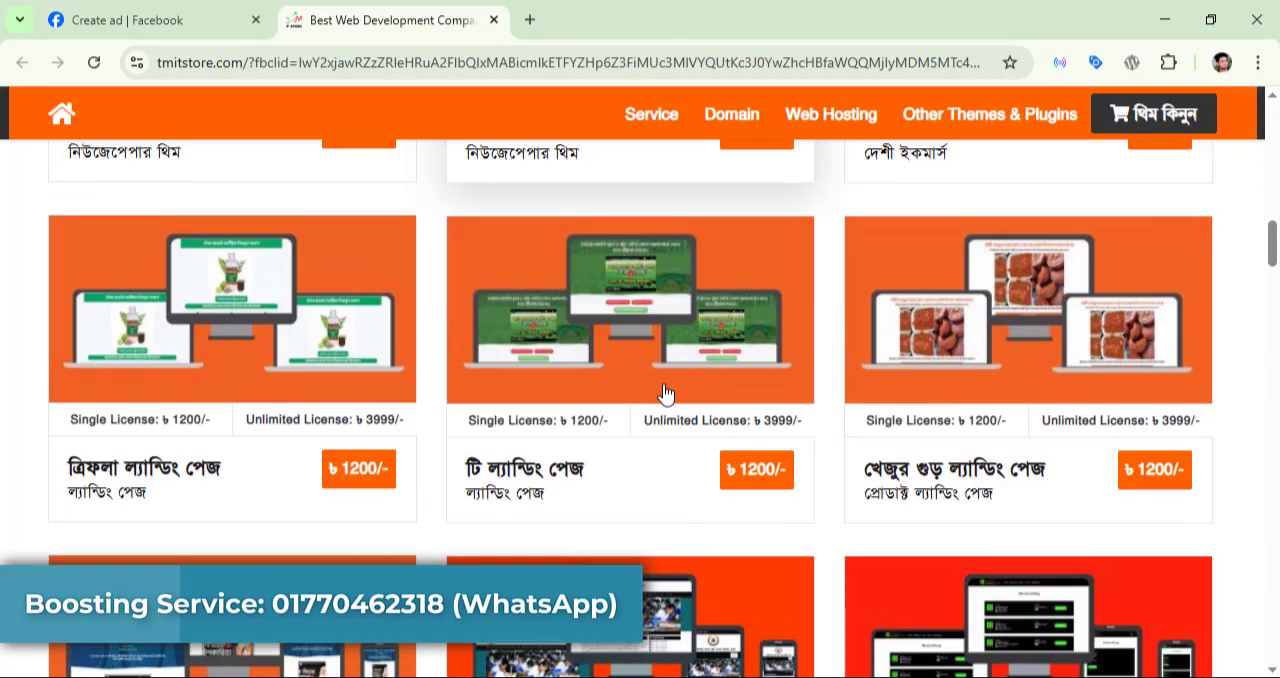
scroll(662, 398, "down", 6)
scroll(662, 398, "up", 4)
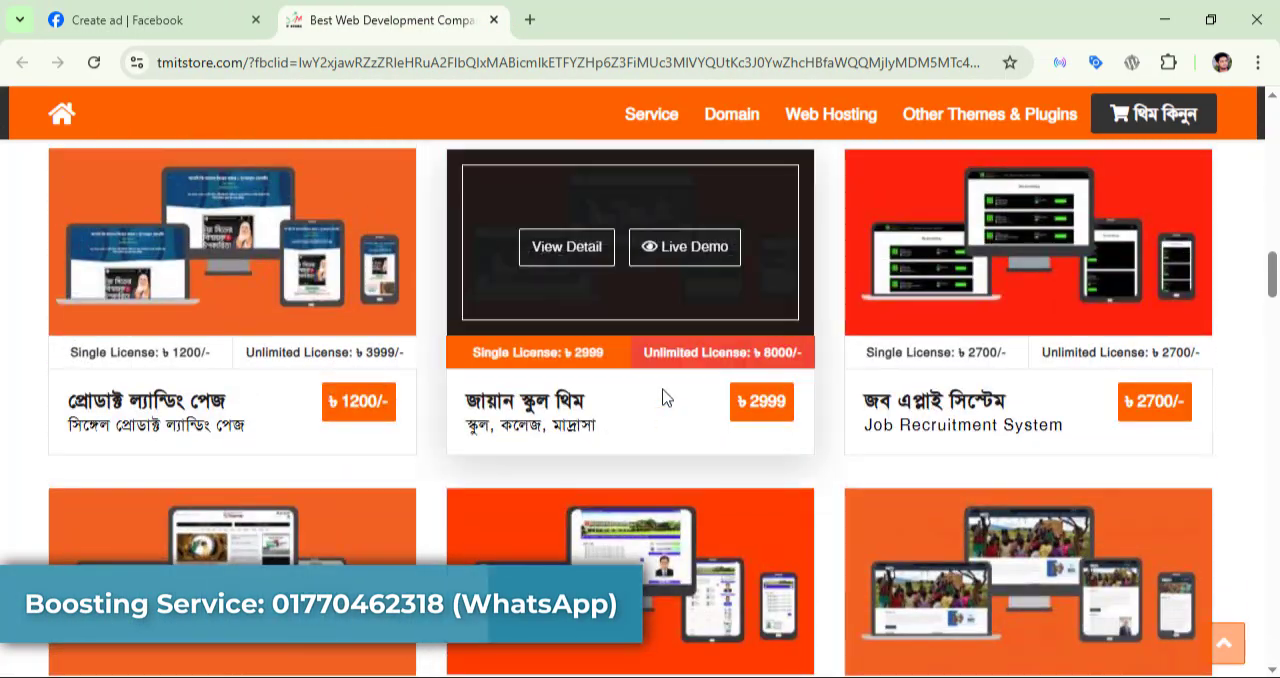
scroll(662, 398, "up", 10)
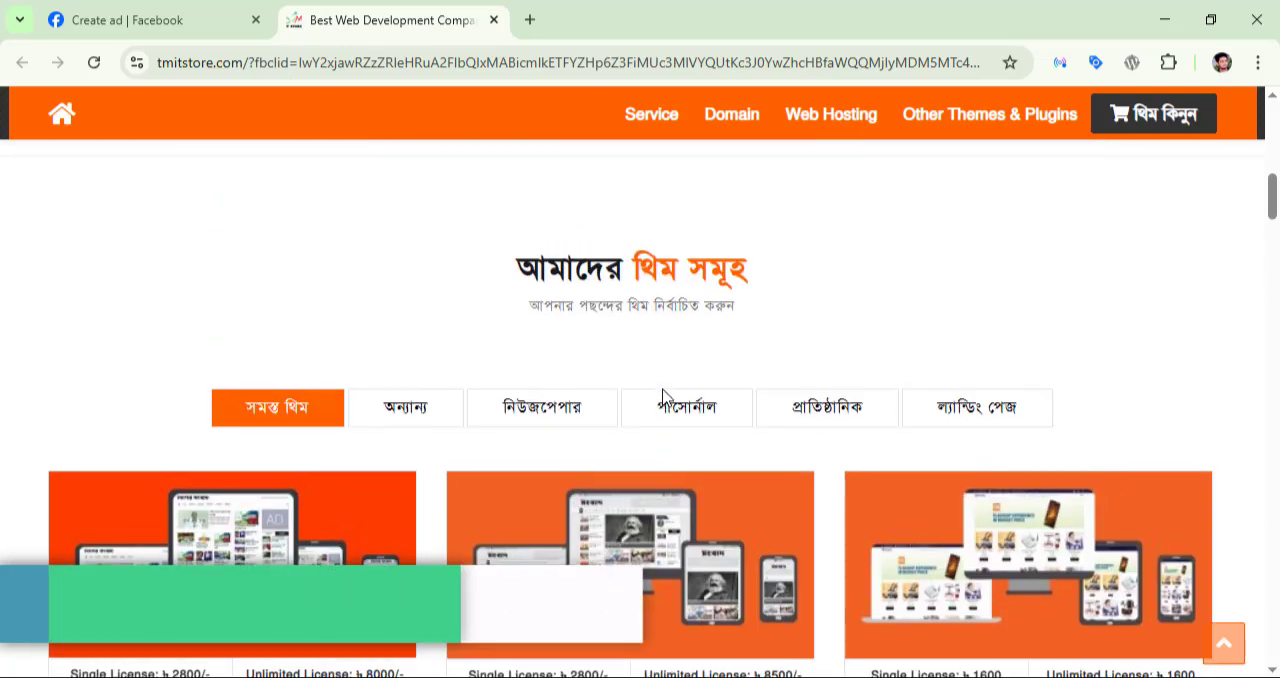
scroll(660, 395, "up", 1)
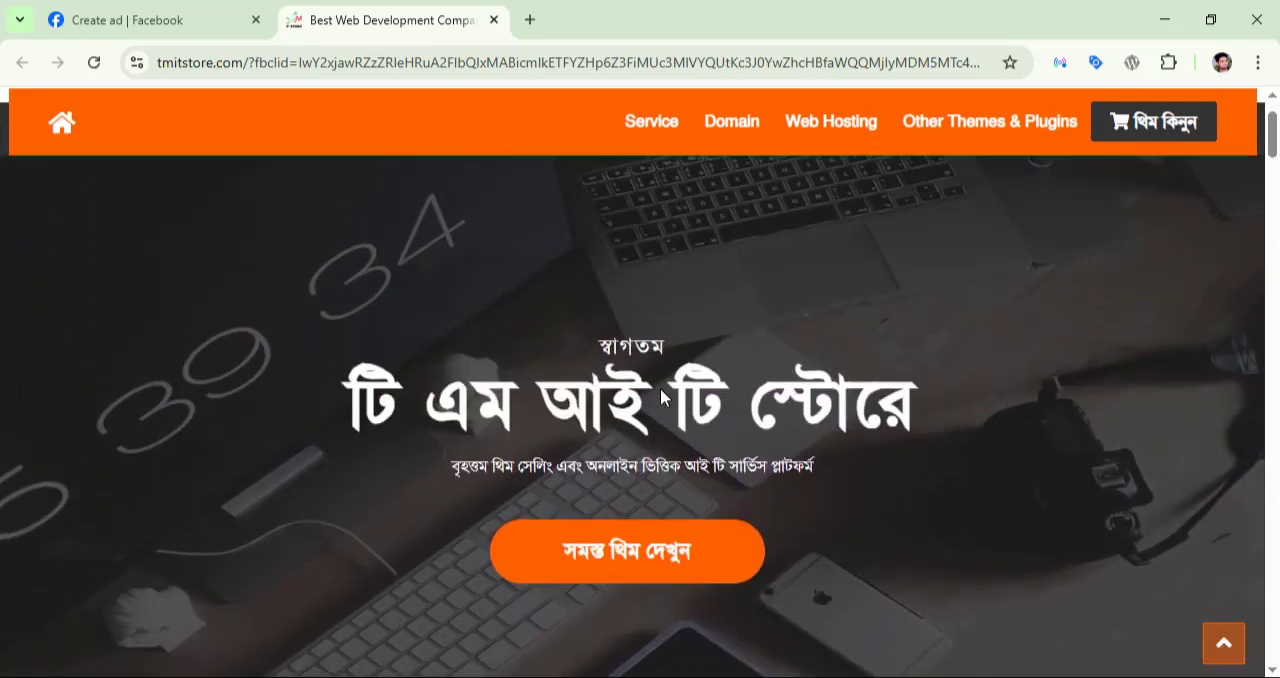